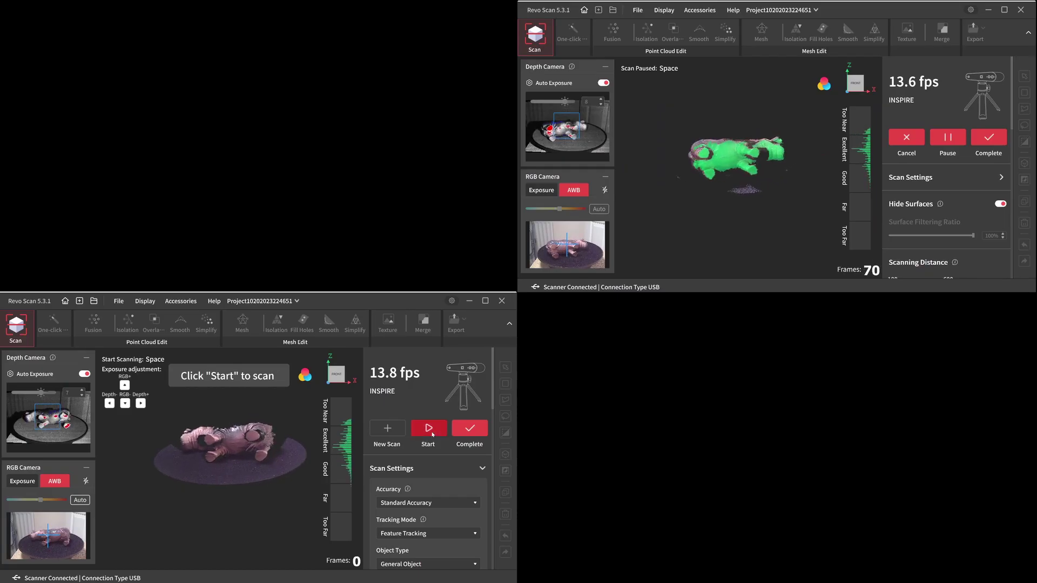
Step: Scan the hippo on the turntable until about 273 frames are captured, then pause
left_click(431, 433)
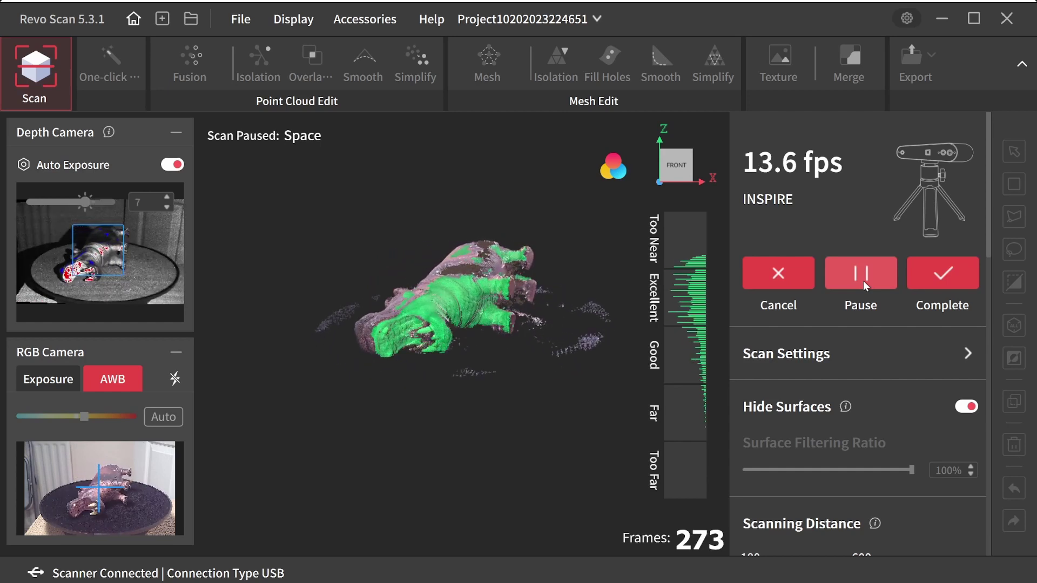
Step: Load scan 1021_01 and fuse it with Advanced fusion at 0.20 mm point distance
left_click(960, 274)
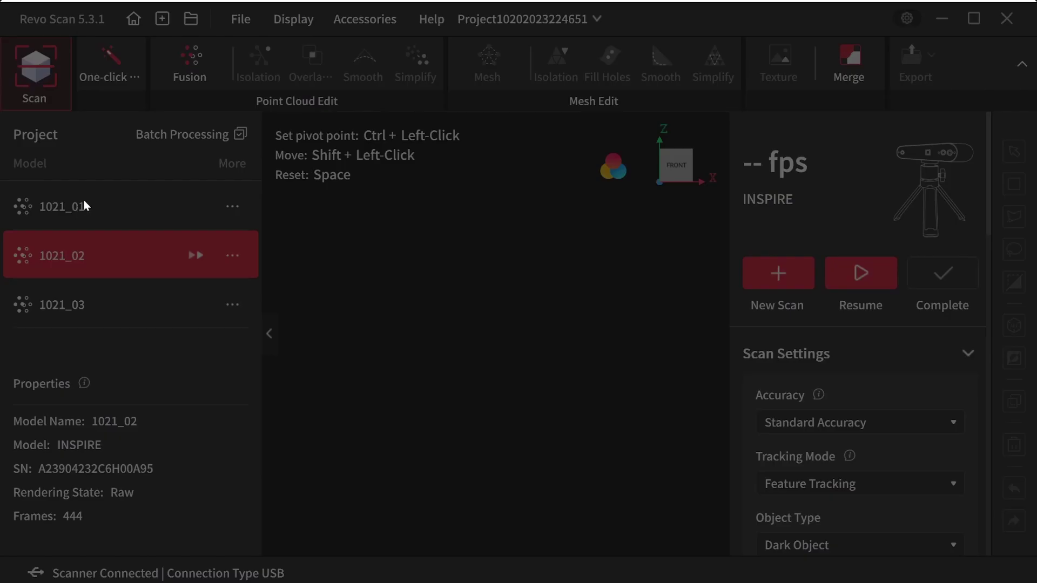
left_click(83, 204)
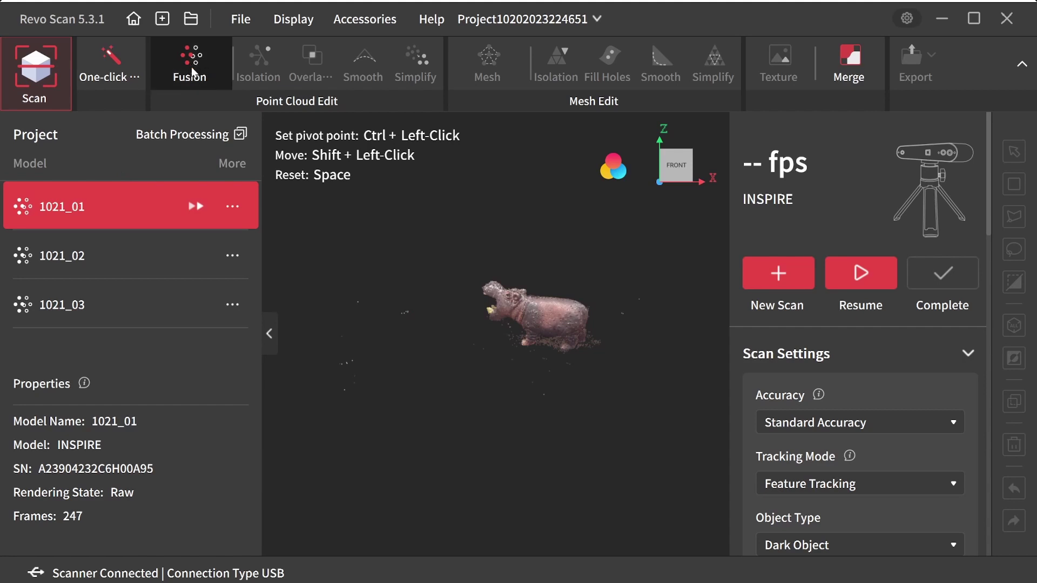
left_click(192, 72)
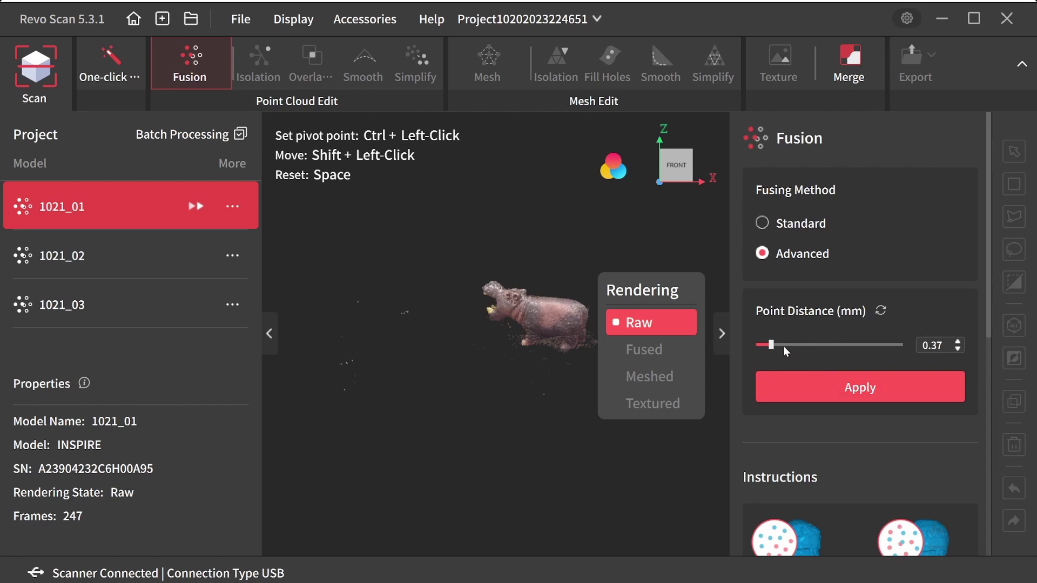
left_click(822, 387)
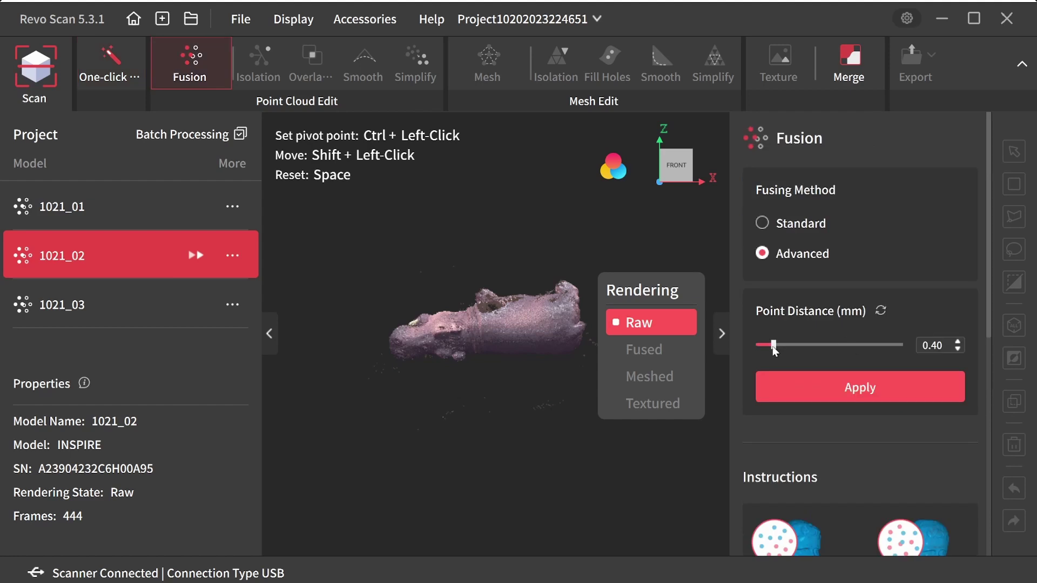
left_click_drag(773, 346, 758, 346)
Step: Fuse scans 1021_02 and 1021_03 at 0.20 mm, giving 1021_03 323219 points
left_click(856, 389)
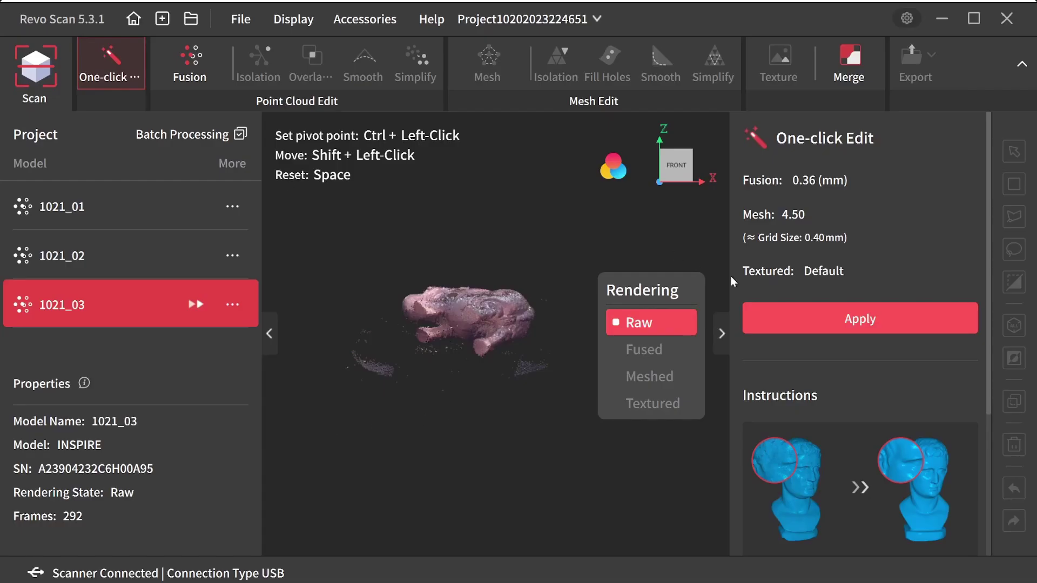
left_click(189, 64)
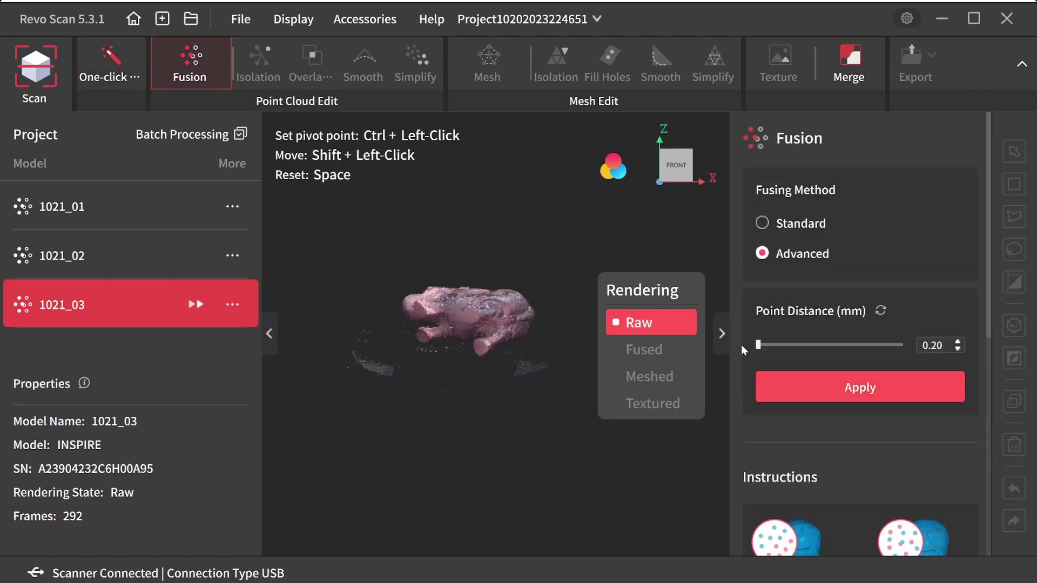
left_click(867, 393)
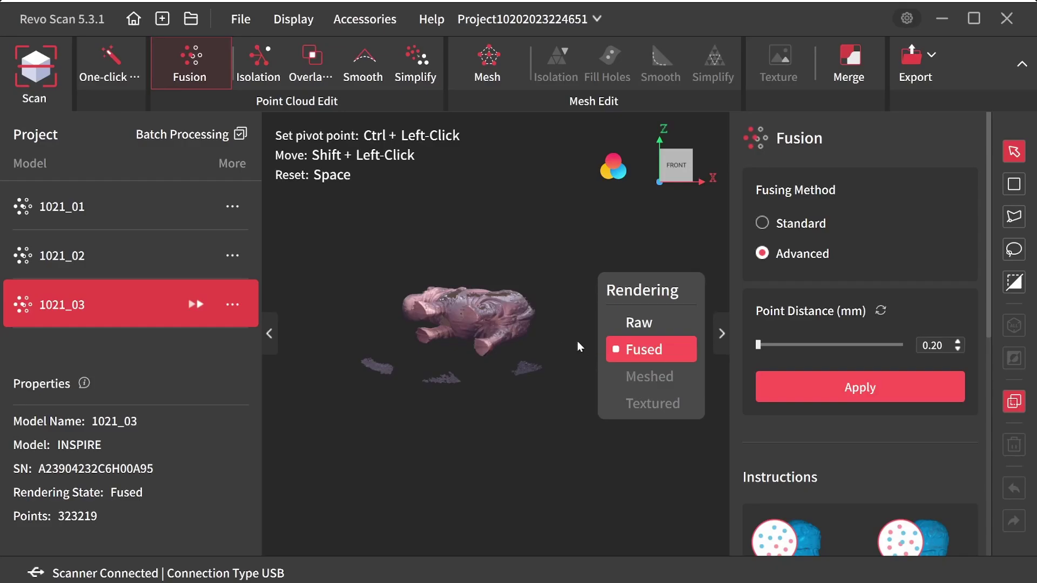
Step: Remove isolated points from scan 1021_03 at a 60% isolation rate
left_click_drag(523, 332, 404, 185)
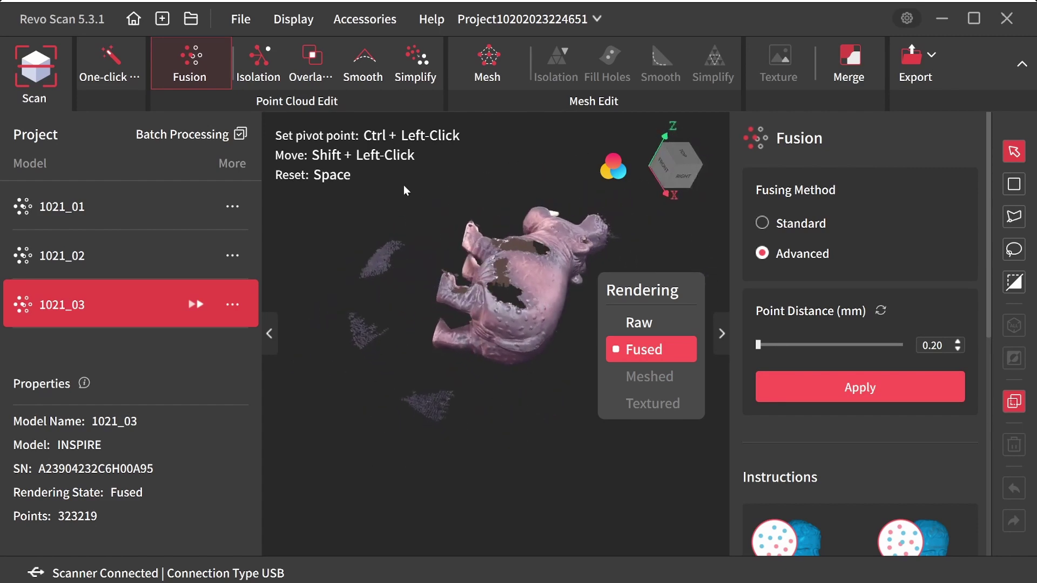
left_click(270, 60)
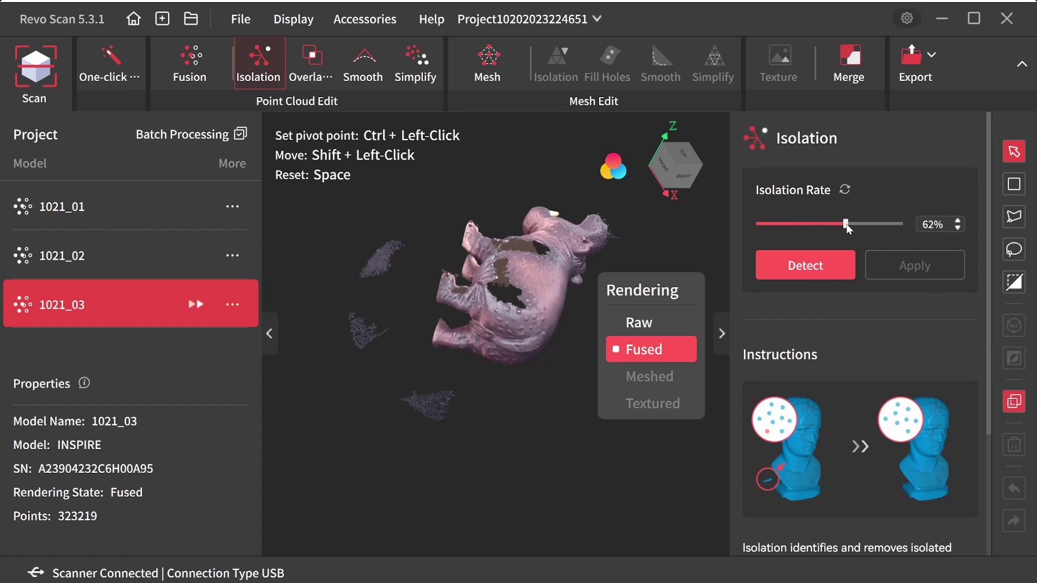
left_click_drag(847, 224, 842, 225)
left_click(960, 222)
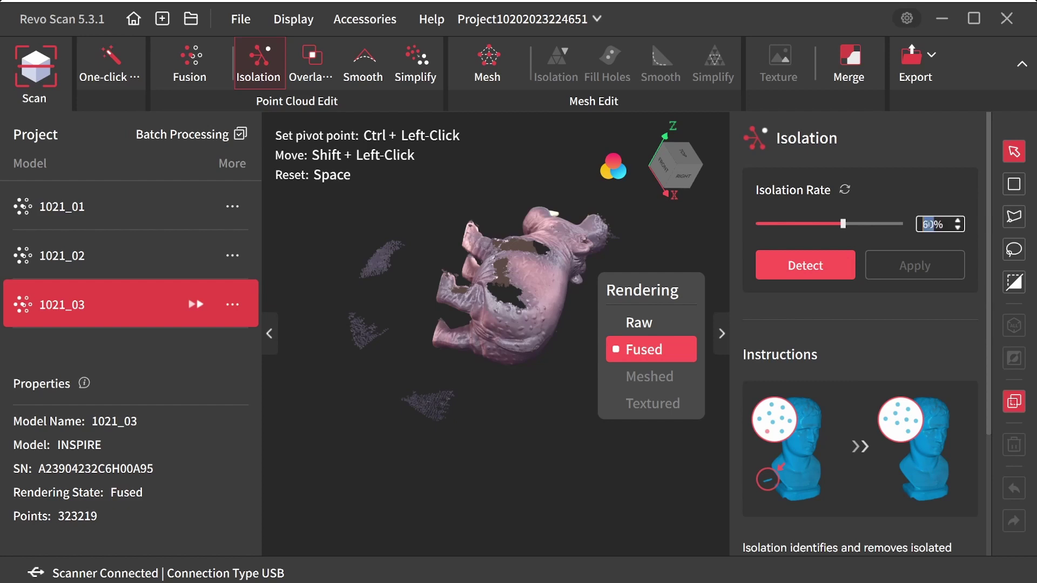
left_click(811, 267)
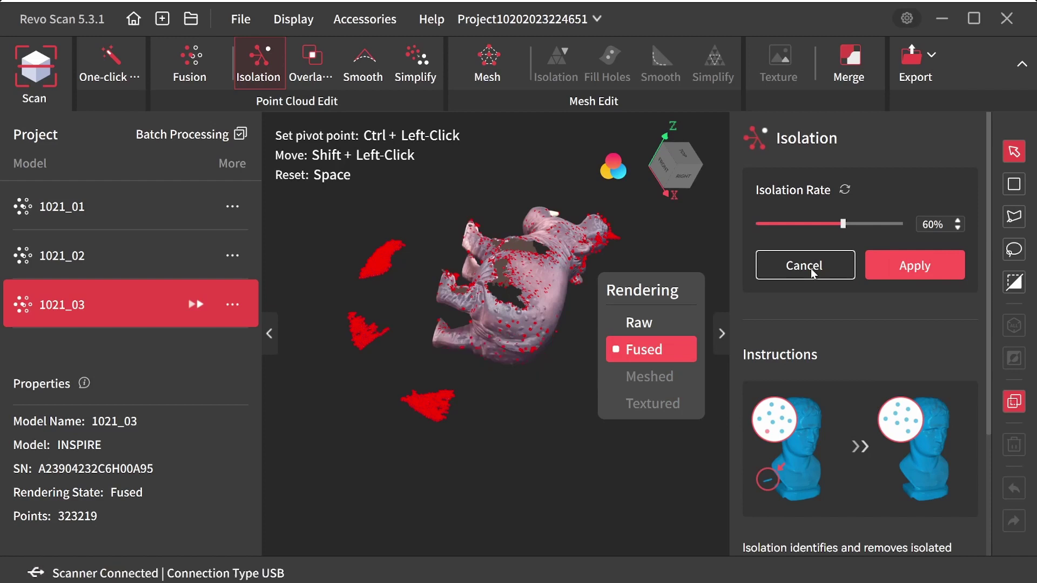
left_click_drag(569, 374, 1025, 321)
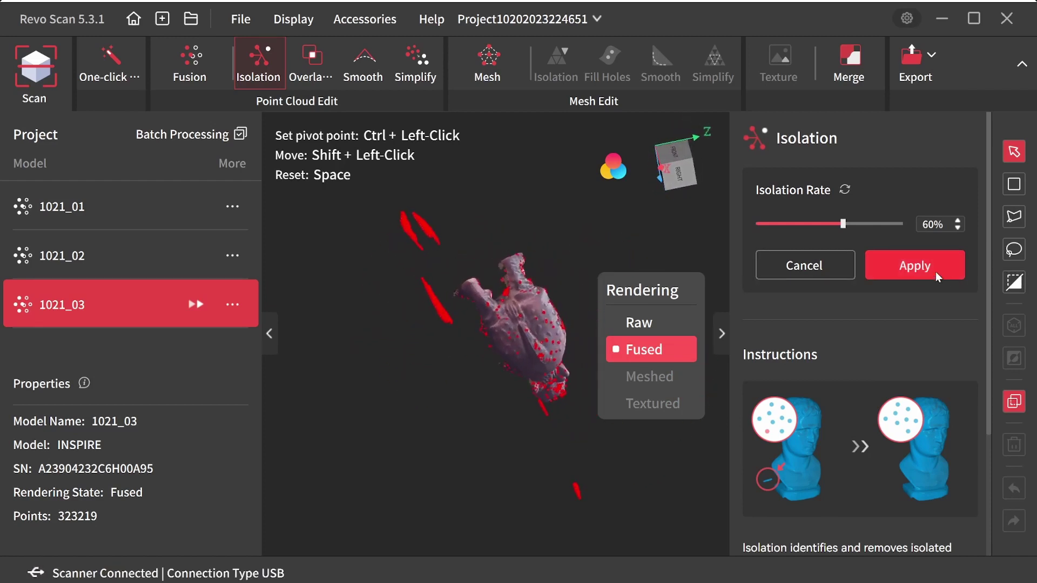
left_click(920, 264)
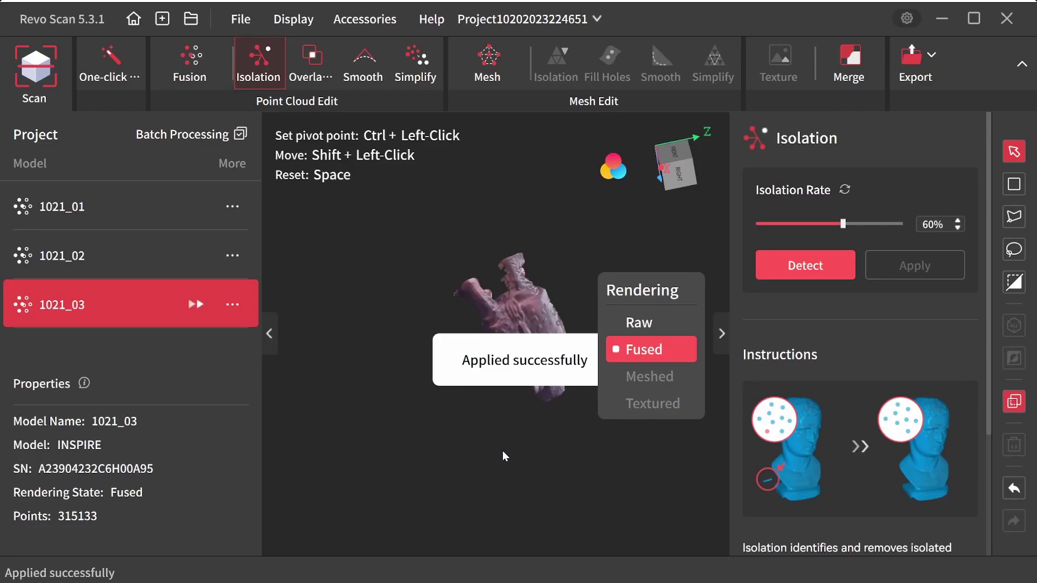
left_click_drag(557, 456, 452, 251)
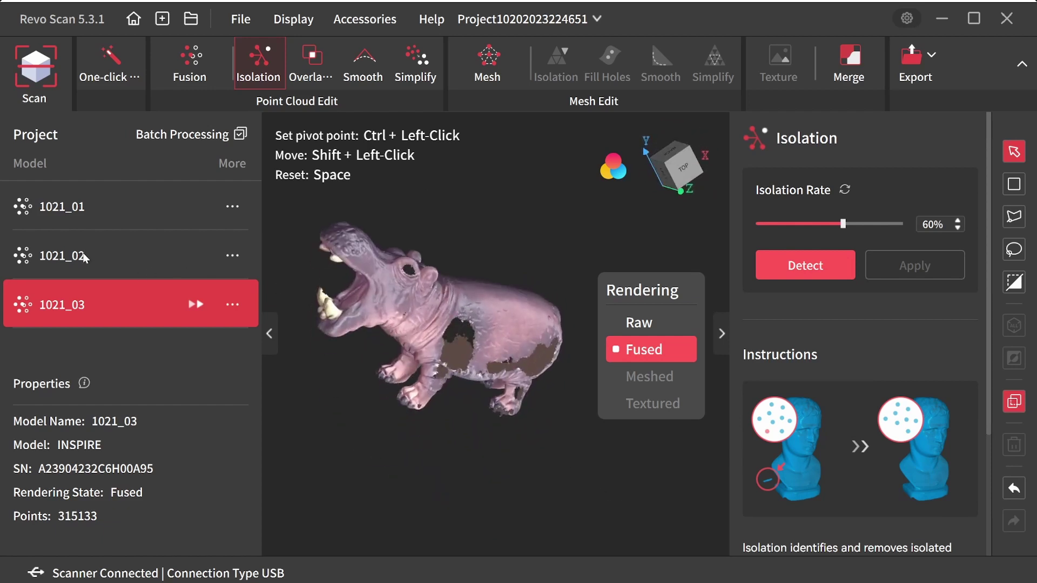
Step: Remove overlapping points at 0.44 mm distance from 1021_03, then select scan 1021_02
left_click(313, 60)
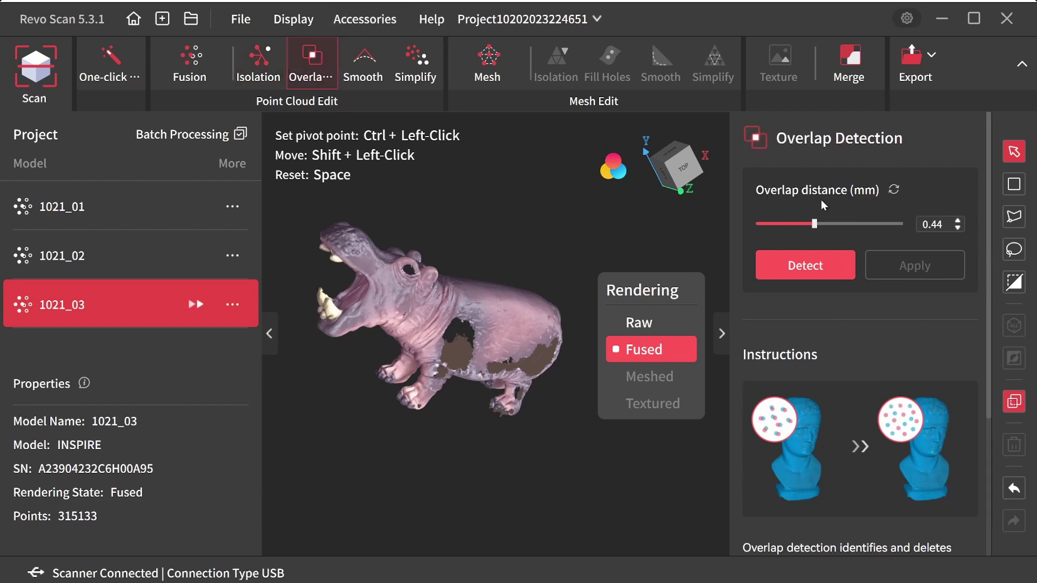
left_click(792, 270)
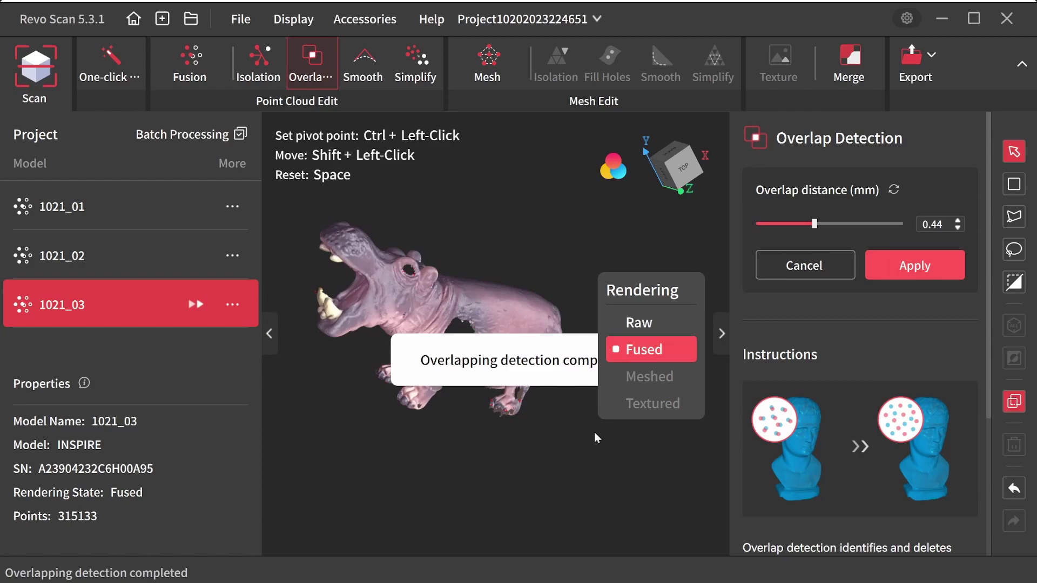
left_click(899, 267)
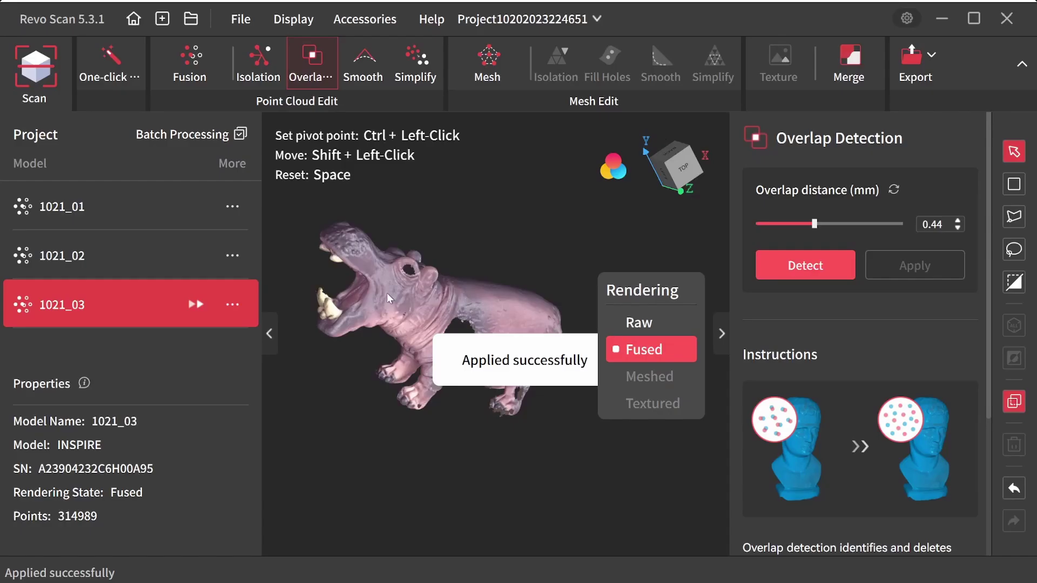
left_click(60, 261)
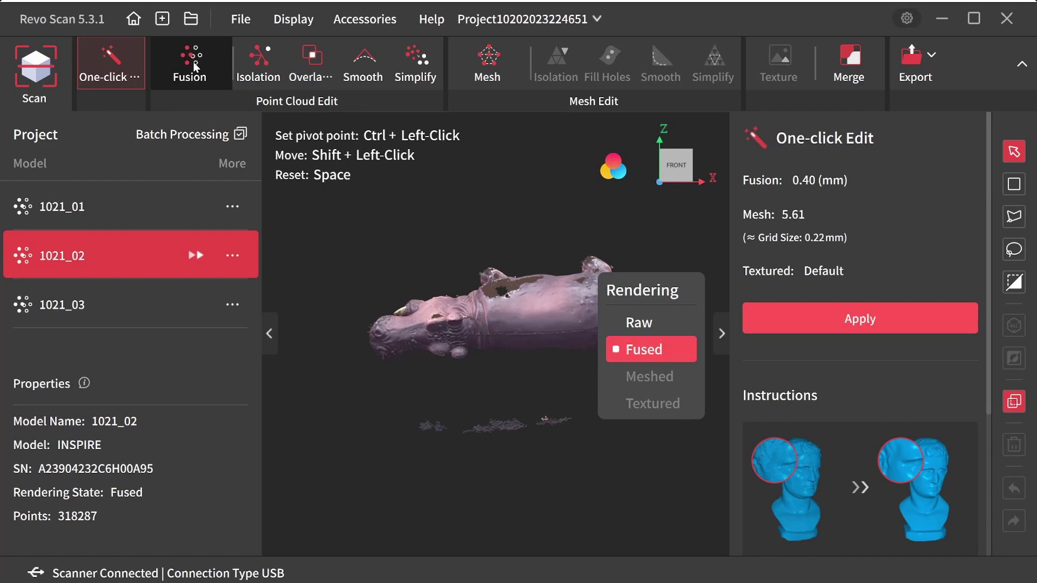
Step: Detect and delete isolated stray points from scan 1021_02
left_click(261, 62)
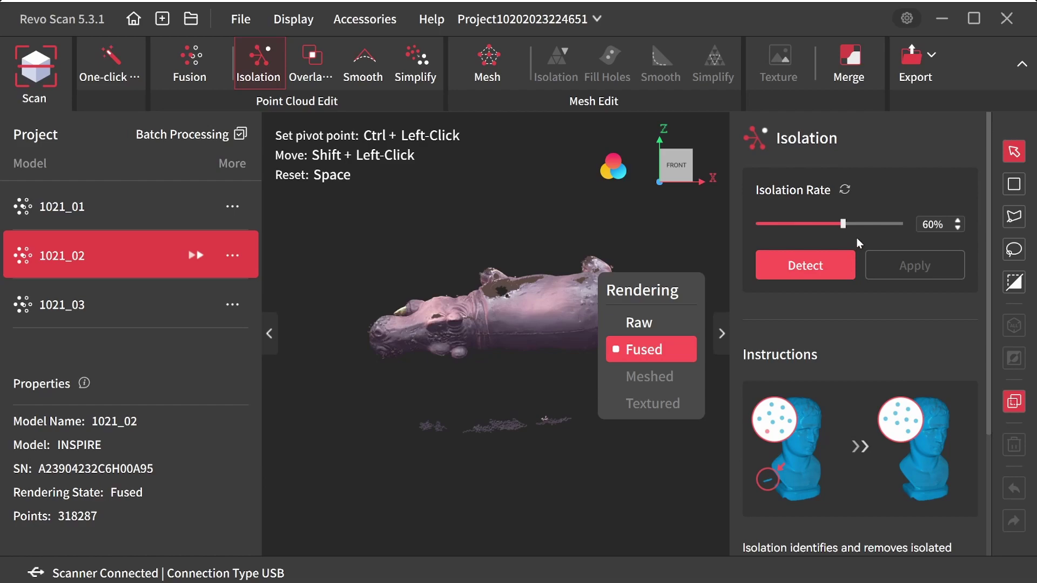
left_click(805, 265)
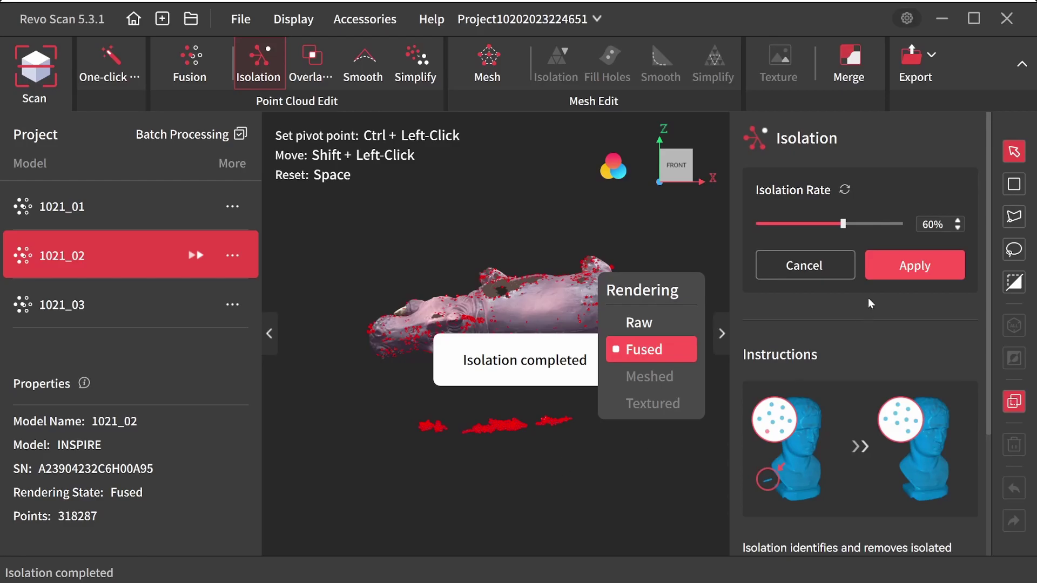
left_click(871, 261)
left_click_drag(498, 435, 443, 178)
Step: Detect and remove overlapping points from scan 1021_02
left_click(313, 59)
left_click_drag(553, 489, 550, 410)
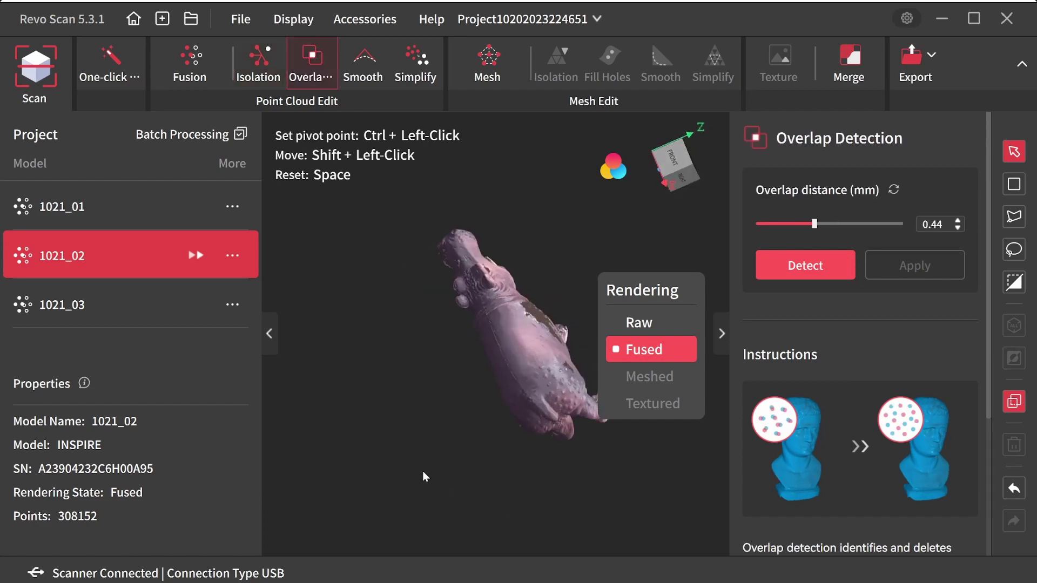
left_click(793, 263)
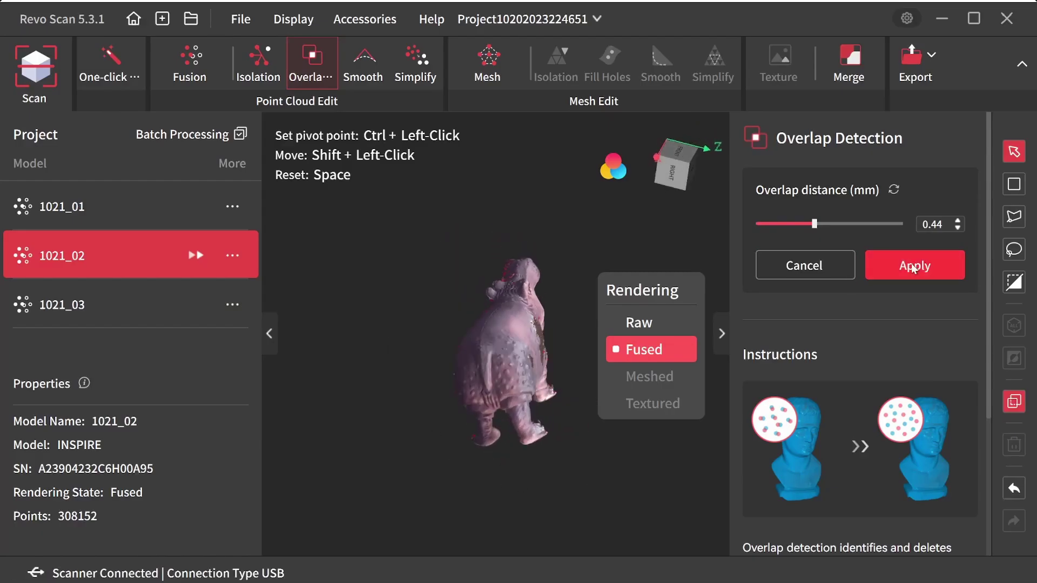
left_click(915, 266)
left_click_drag(540, 303, 328, 196)
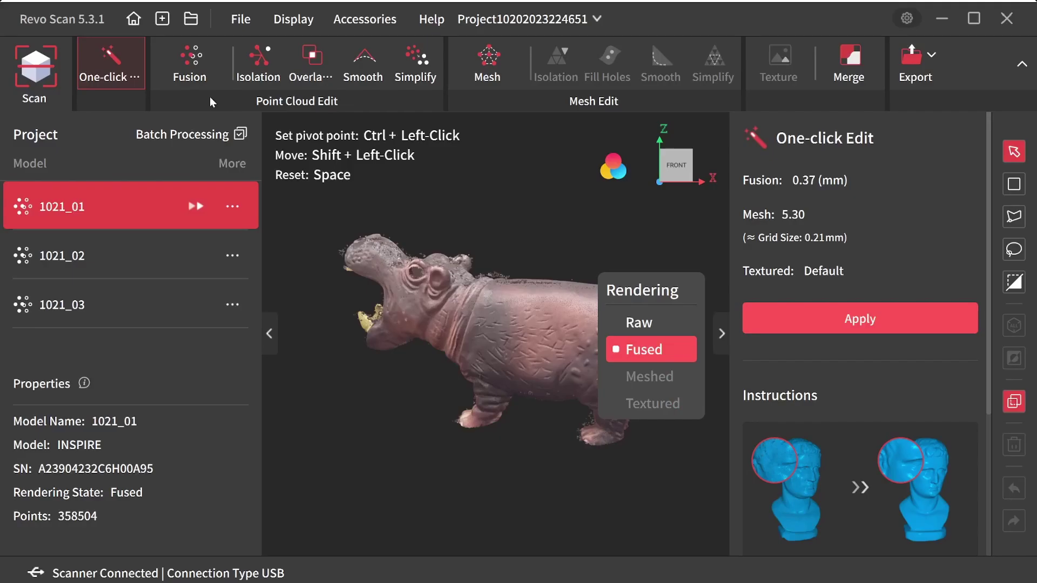
Step: Strip isolated outliers from scan 1021_01, bringing it down to 350751 points
left_click(259, 59)
left_click(804, 266)
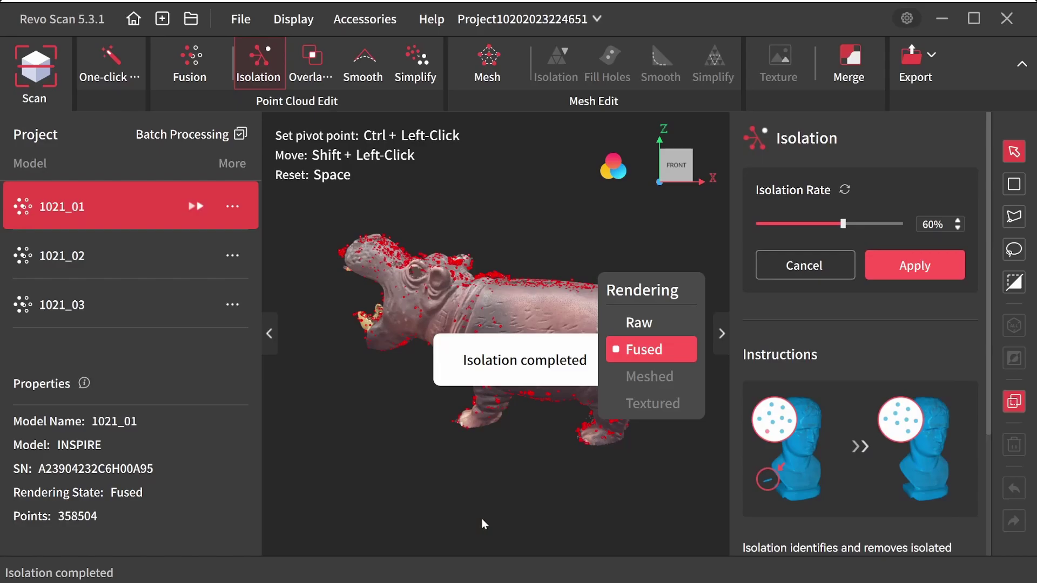
left_click_drag(482, 518, 464, 302)
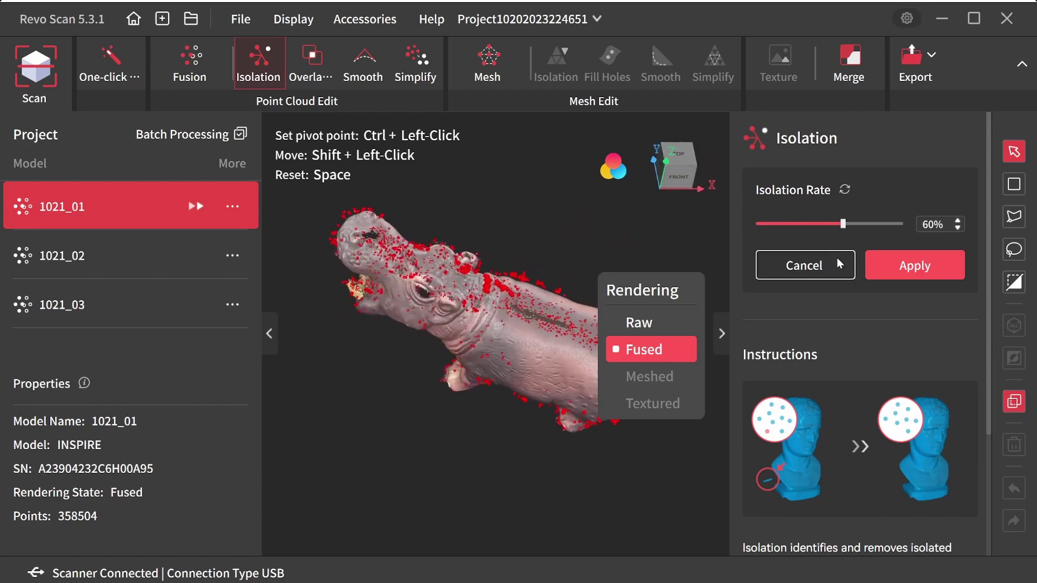
left_click(913, 259)
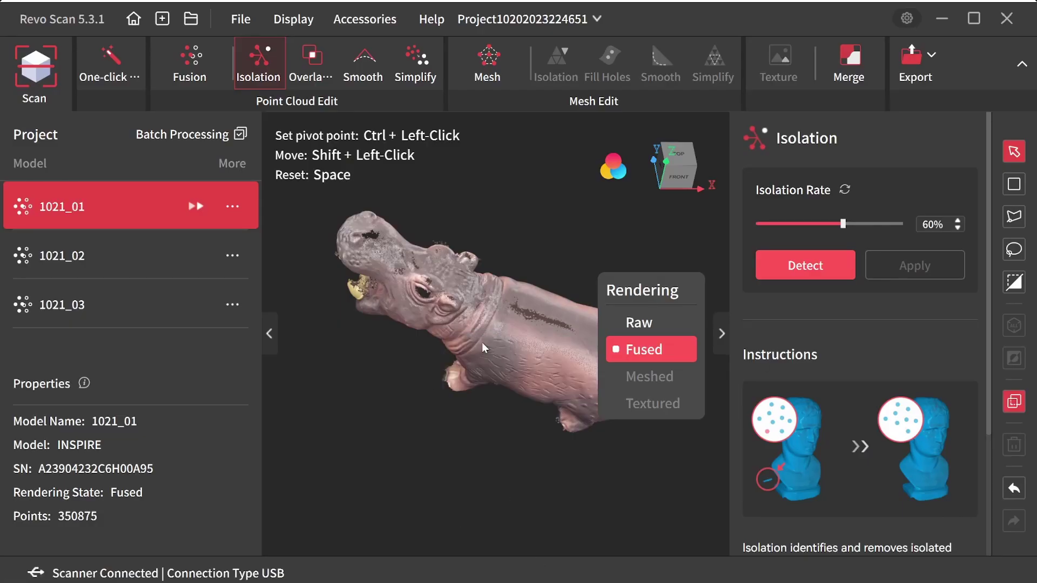
left_click_drag(547, 477, 611, 459)
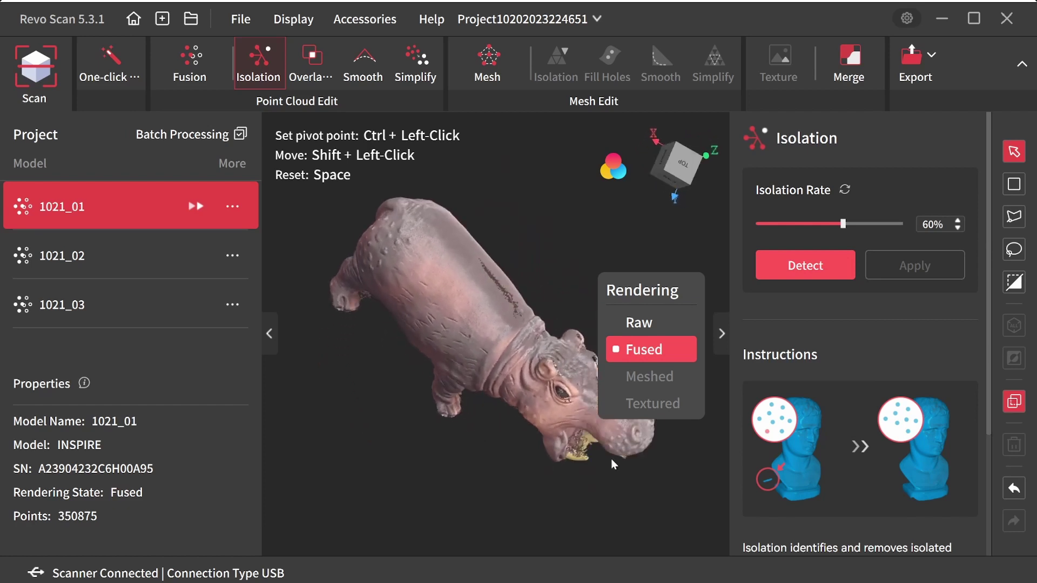
scroll(611, 486, "up", 5)
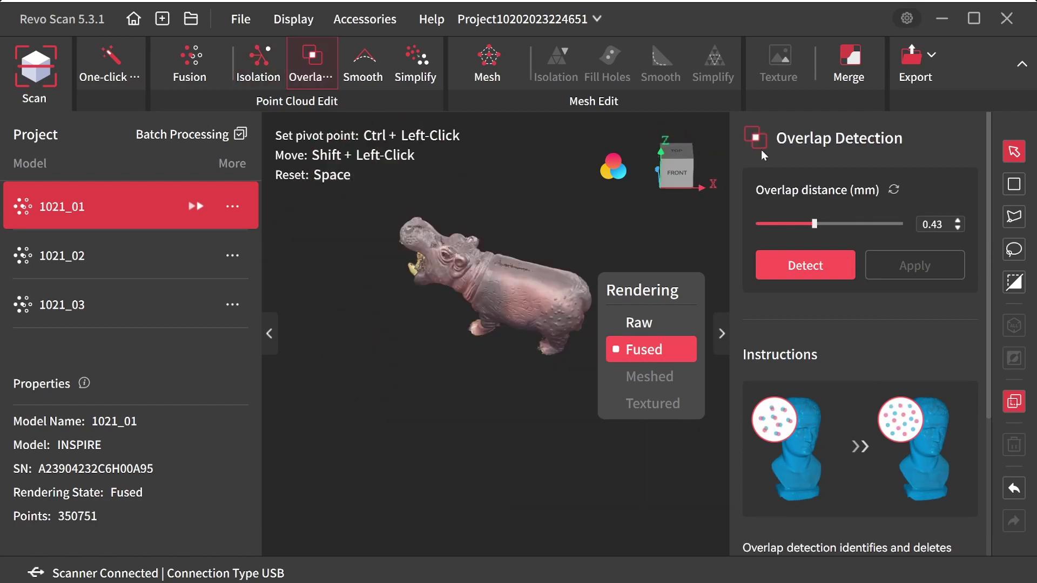
Step: Select scans 1021_01, 1021_02 and 1021_03 for merging and preview their alignment
left_click(869, 67)
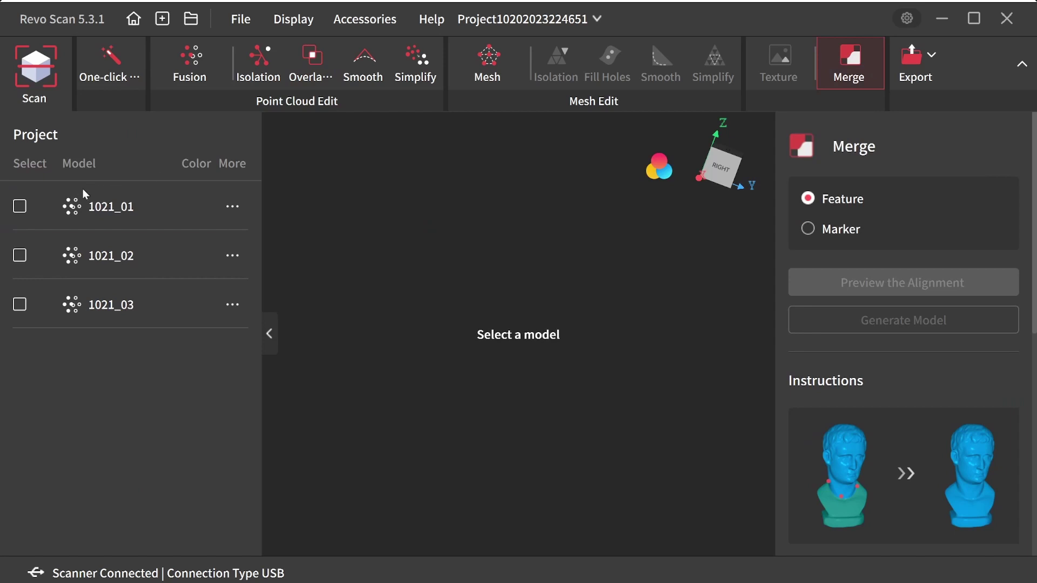
left_click(20, 206)
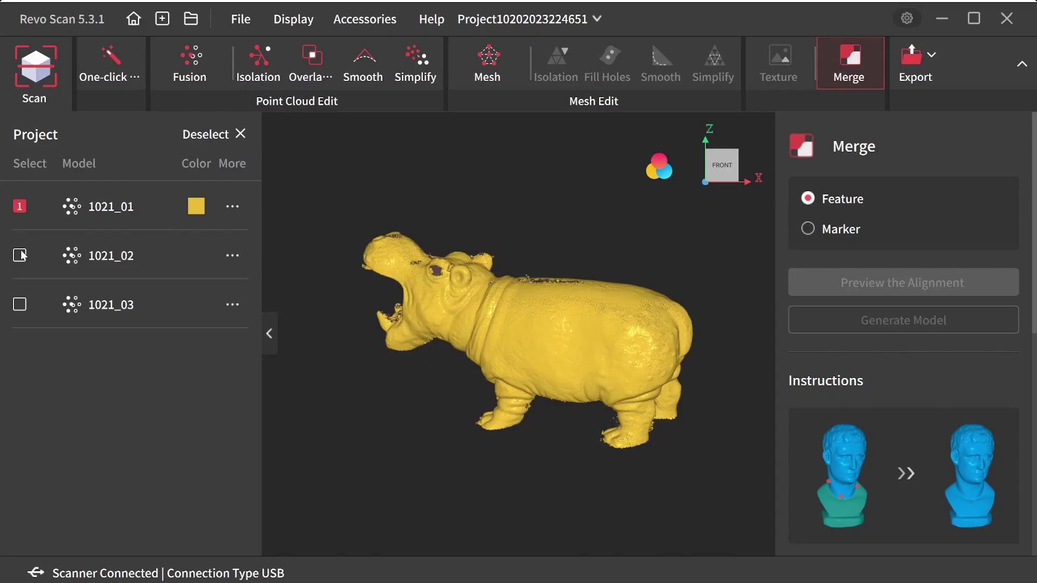
left_click(20, 255)
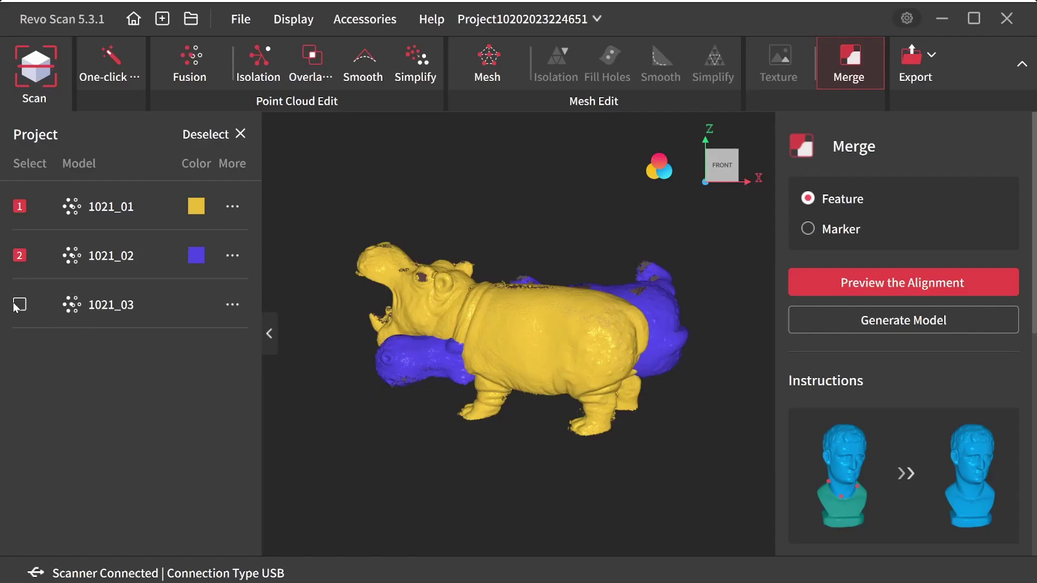
left_click(19, 305)
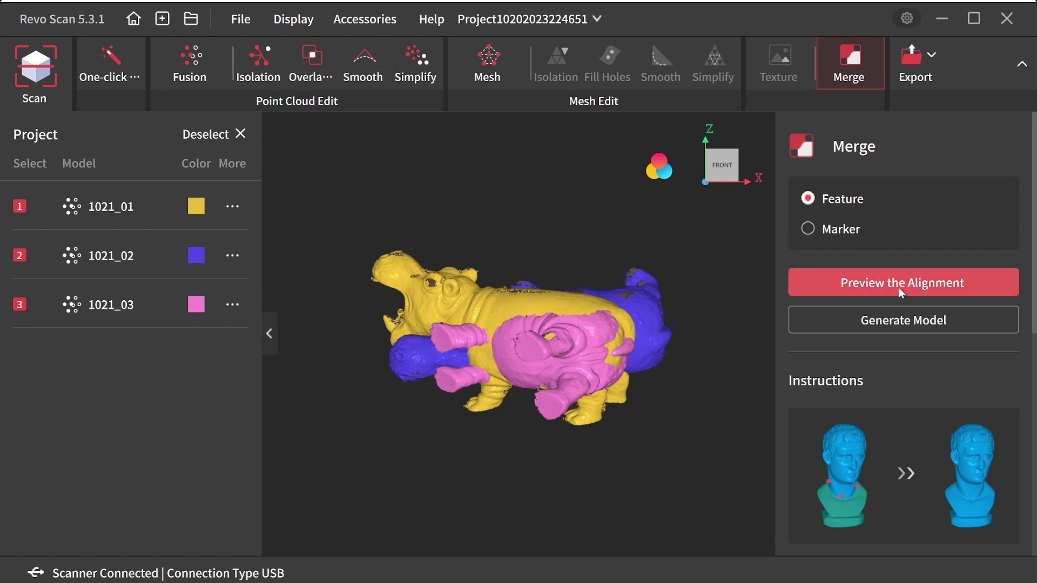
left_click(846, 283)
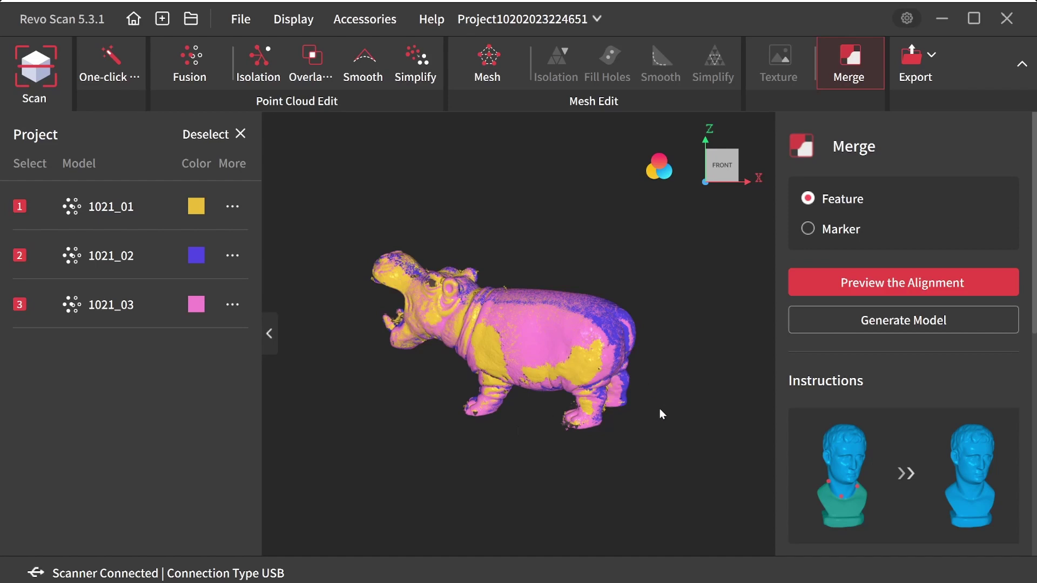
Step: Generate the merged model Merge_01 from the three aligned scans
left_click_drag(660, 410, 543, 242)
left_click(899, 321)
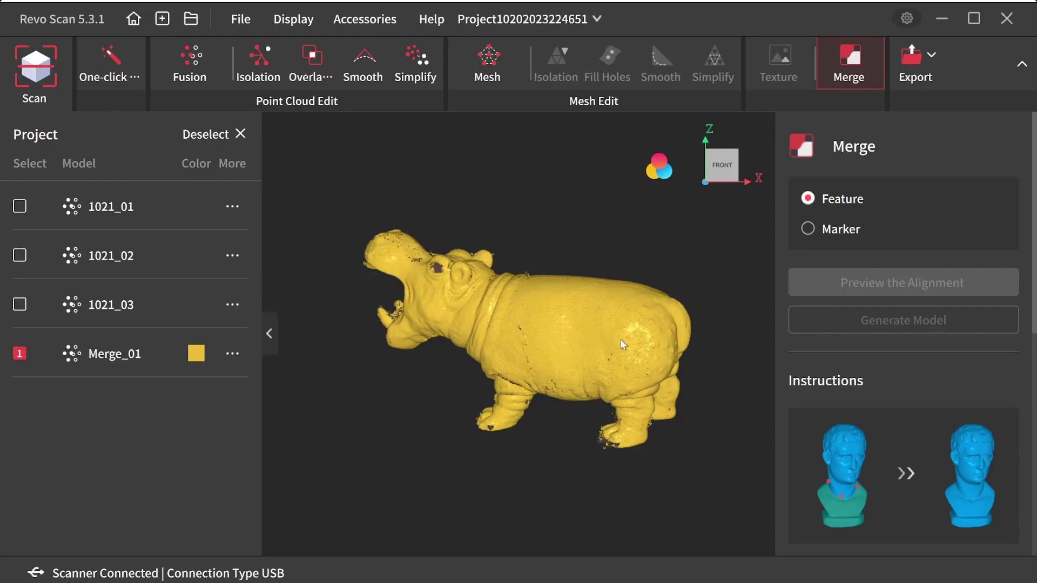
scroll(625, 345, "up", 3)
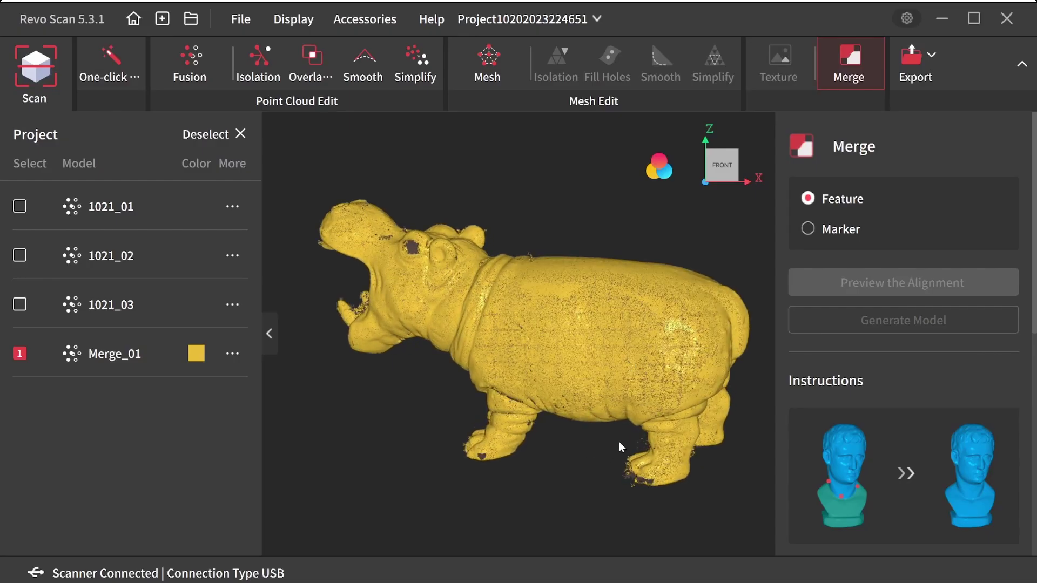
scroll(620, 441, "down", 2)
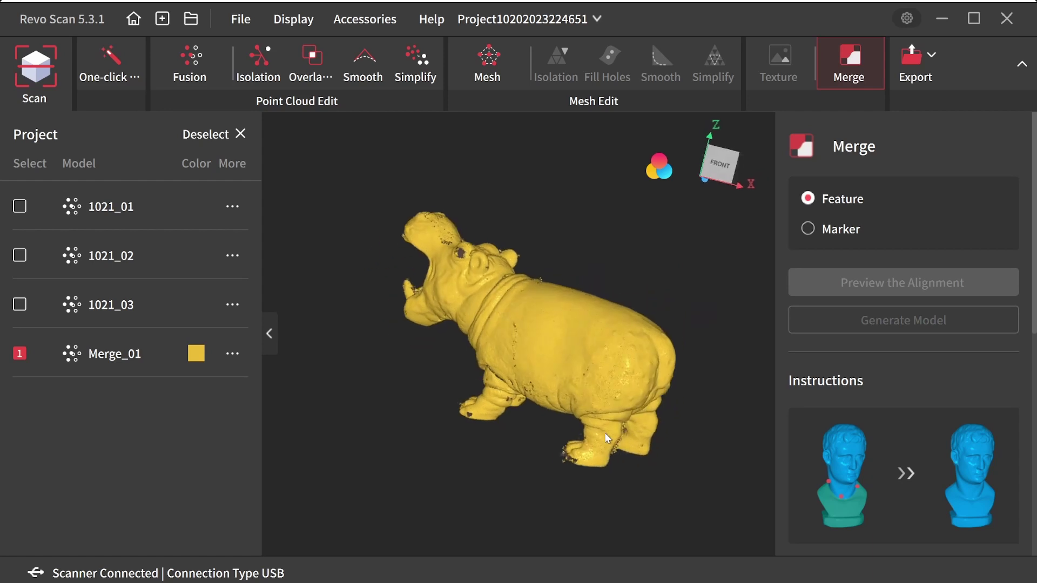
Step: Orbit and zoom Merge_01 to inspect its rear and open mouth
left_click_drag(606, 436, 535, 439)
scroll(606, 292, "down", 3)
scroll(589, 300, "up", 3)
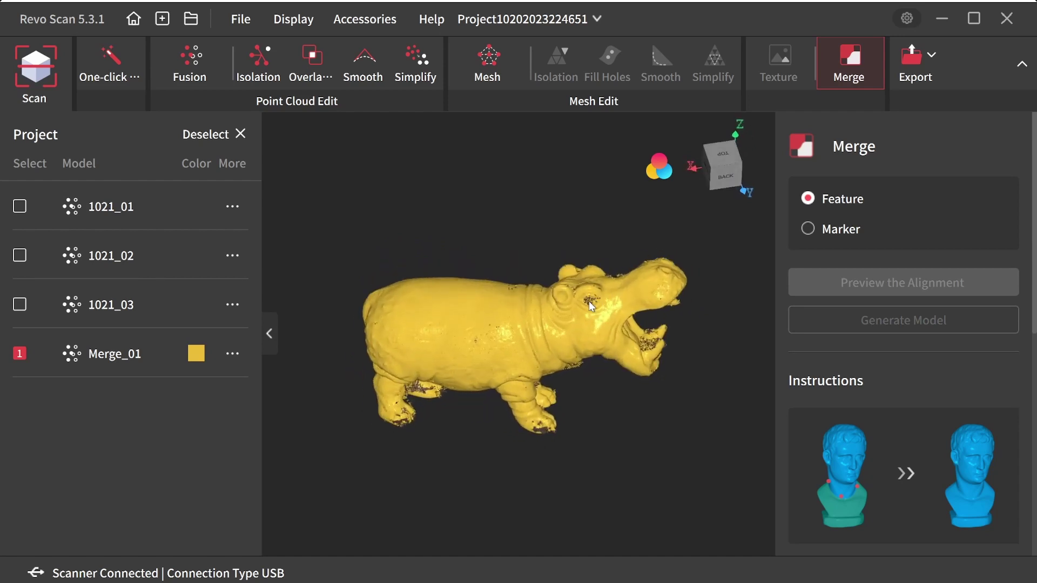
scroll(594, 297, "up", 4)
scroll(665, 271, "down", 4)
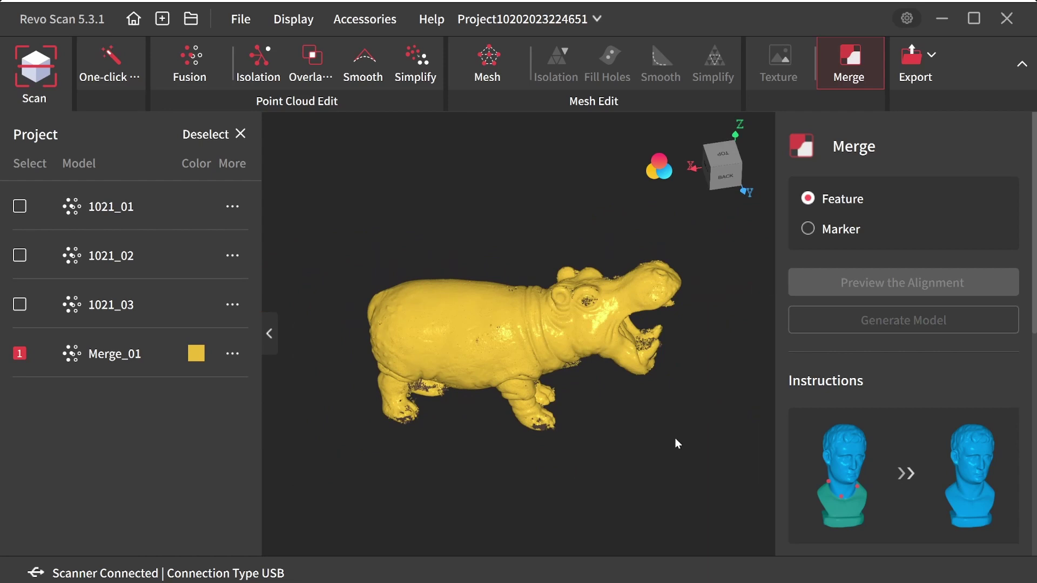
left_click_drag(675, 438, 588, 402)
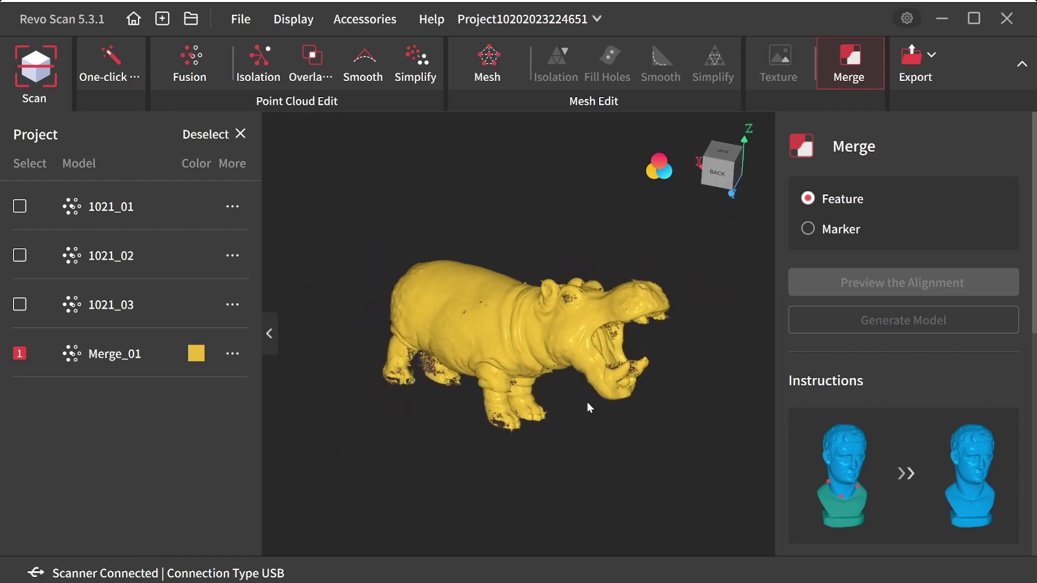
scroll(575, 389, "down", 2)
scroll(575, 388, "up", 3)
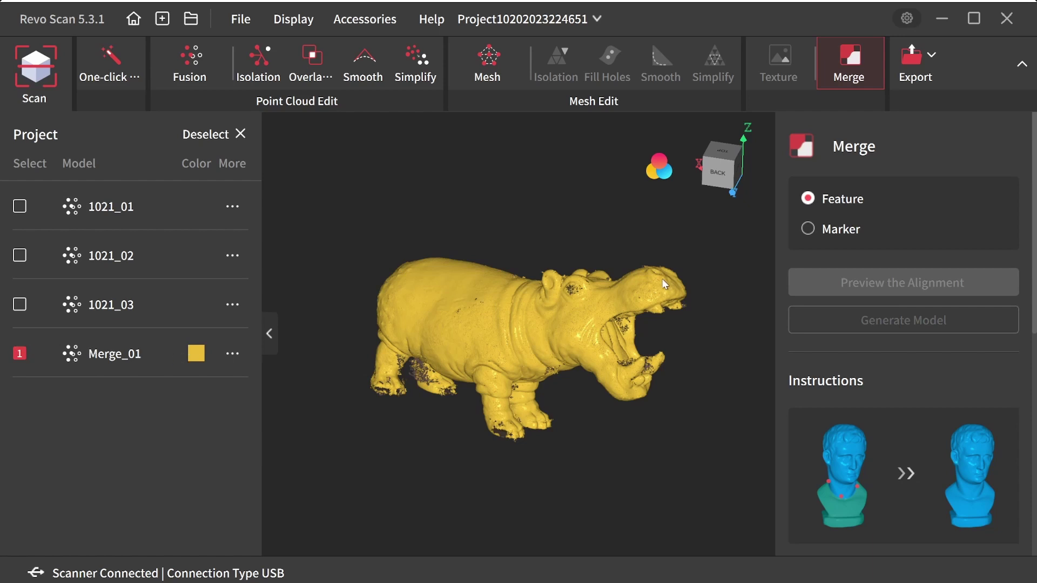
Step: Select Merge_01 for point cloud editing and inspect its underside
left_click(199, 65)
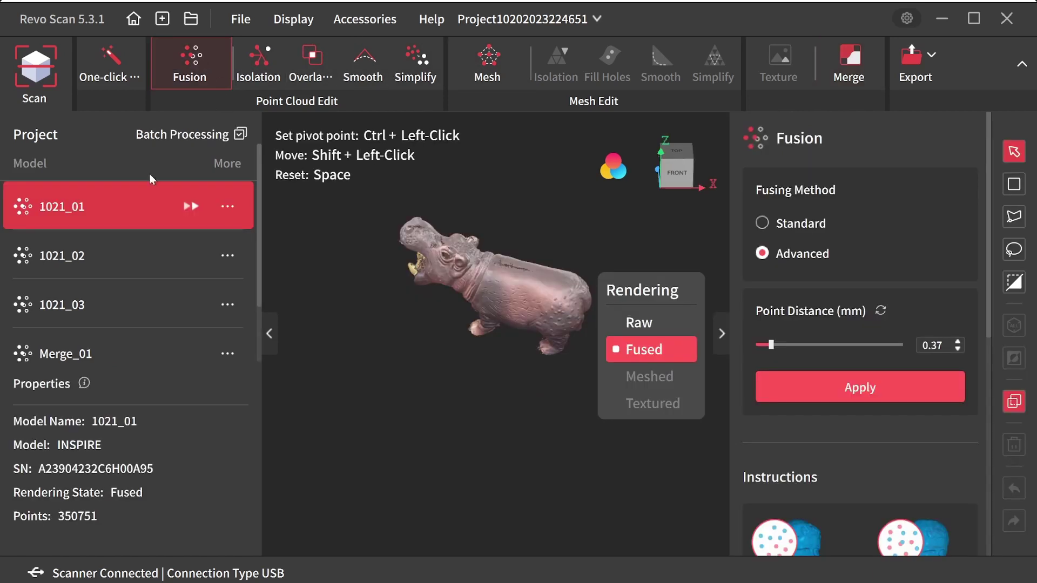
left_click(101, 354)
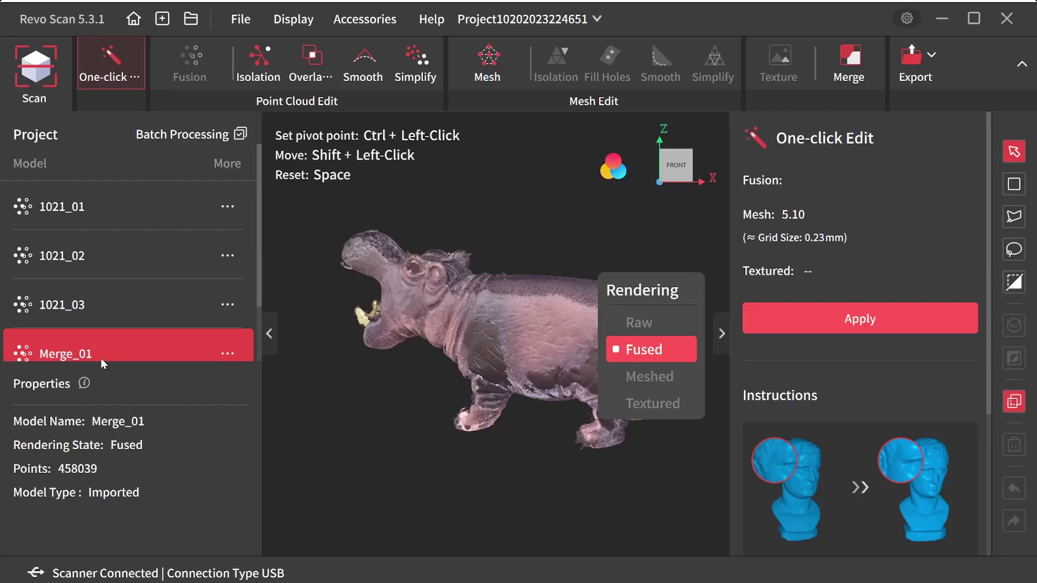
left_click_drag(376, 471, 484, 461)
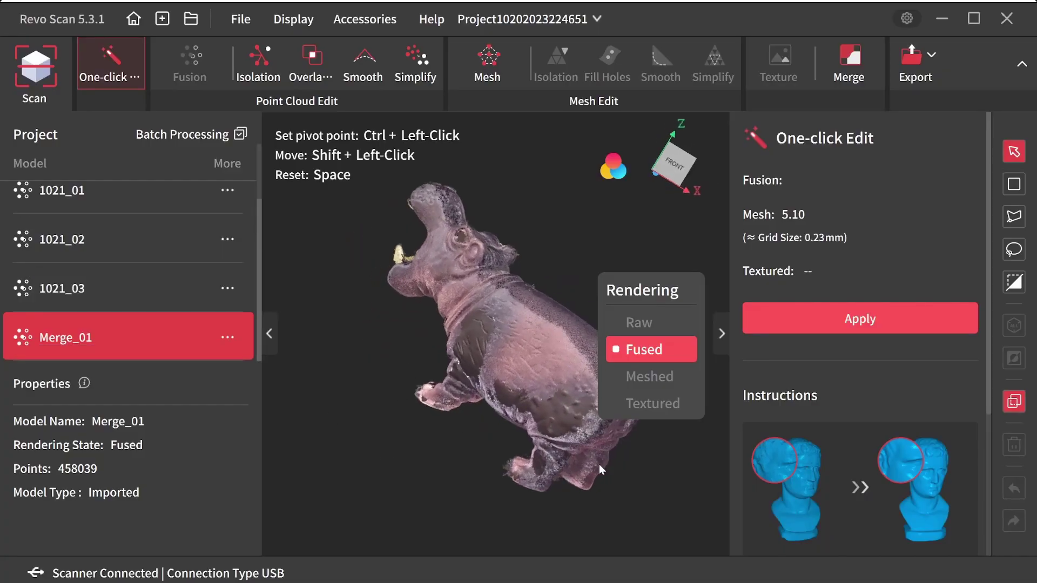
left_click_drag(599, 465, 435, 270)
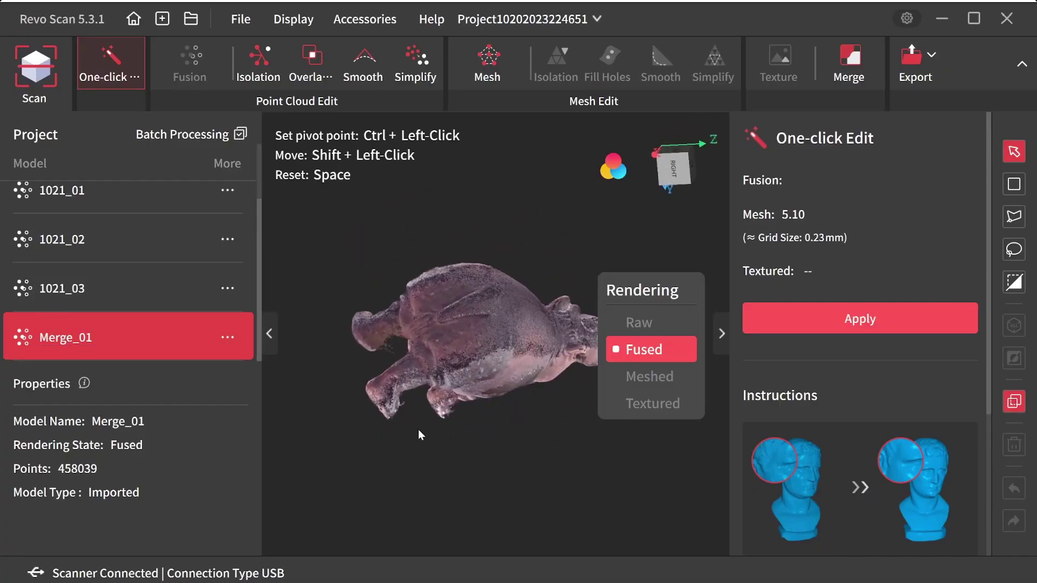
left_click_drag(421, 435, 319, 195)
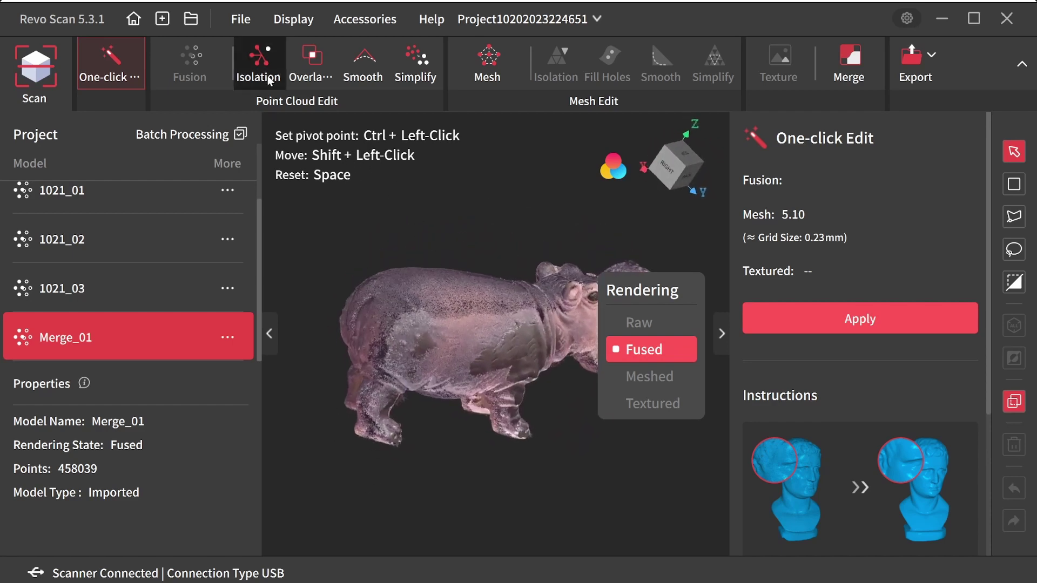
Step: Remove isolated points at a 99% isolation rate, reducing Merge_01 to 457590 points
left_click(269, 80)
left_click(810, 262)
left_click_drag(525, 411, 454, 396)
left_click(837, 264)
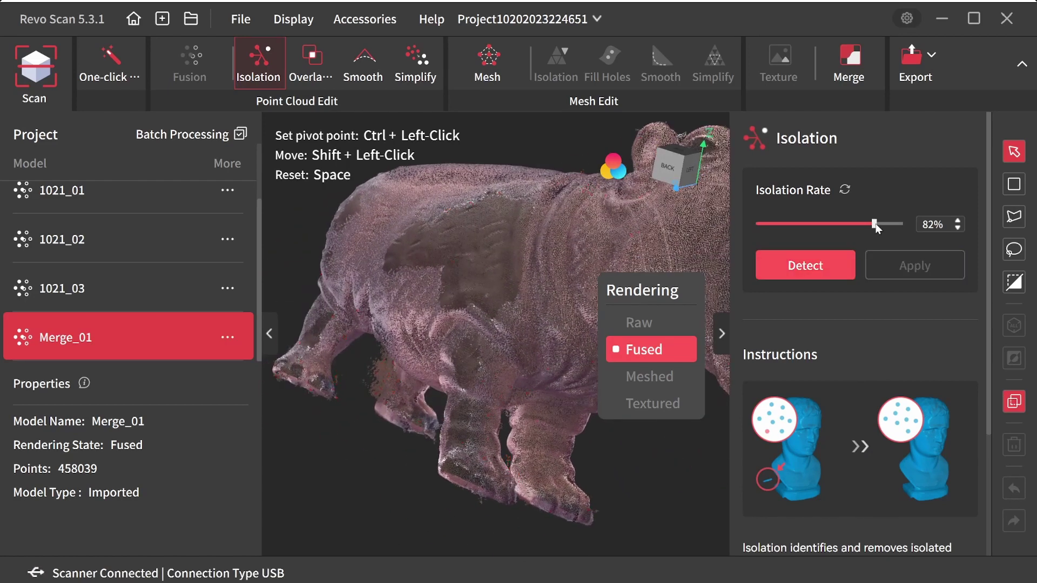
left_click_drag(877, 228, 901, 225)
left_click(957, 228)
left_click(821, 270)
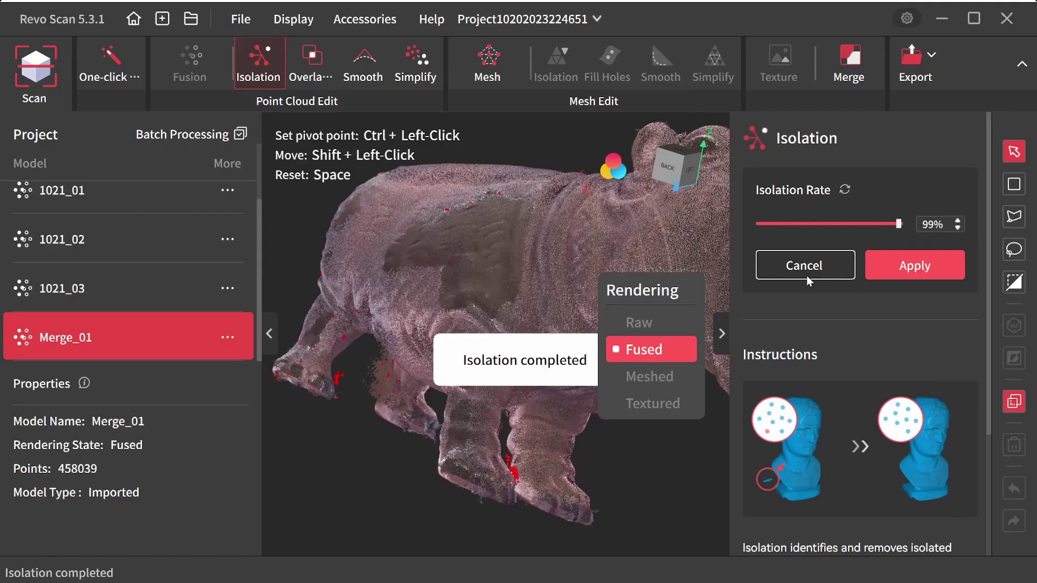
left_click(928, 260)
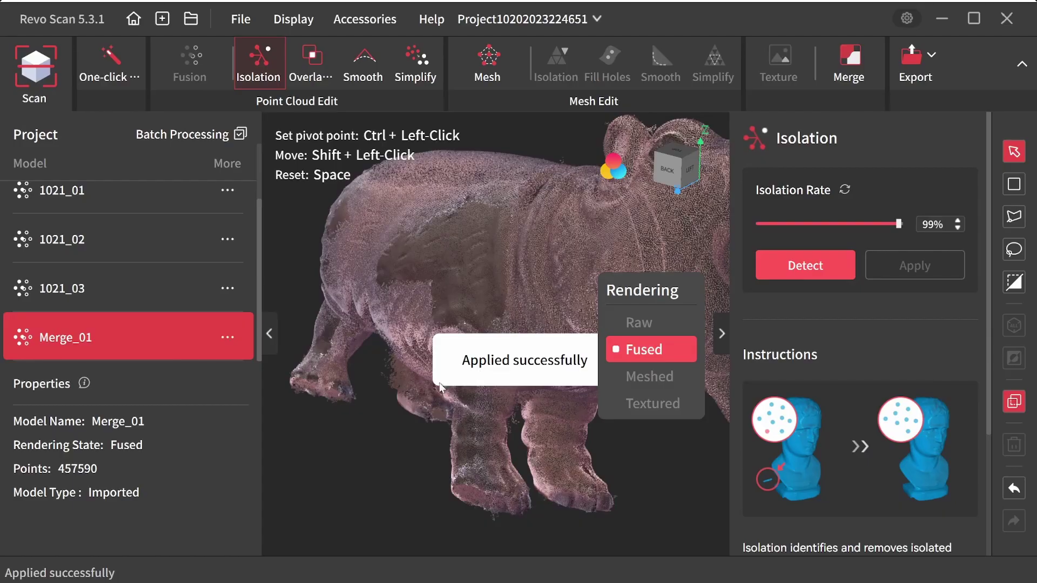
left_click_drag(505, 422, 326, 332)
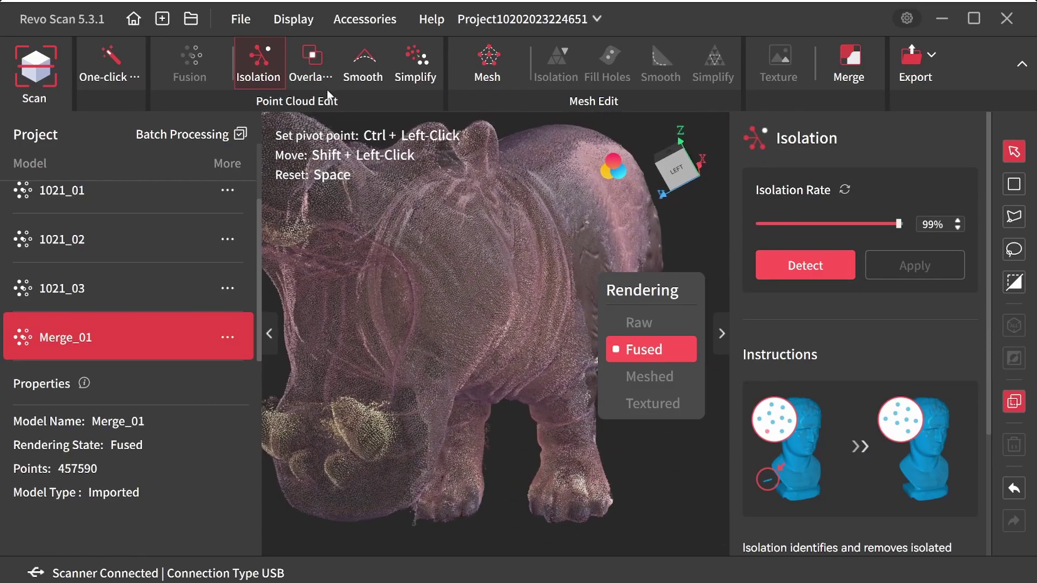
Step: Run overlap detection on Merge_01, then trial a wider 0.69 mm overlap distance
left_click(312, 63)
left_click(810, 265)
scroll(405, 529, "down", 5)
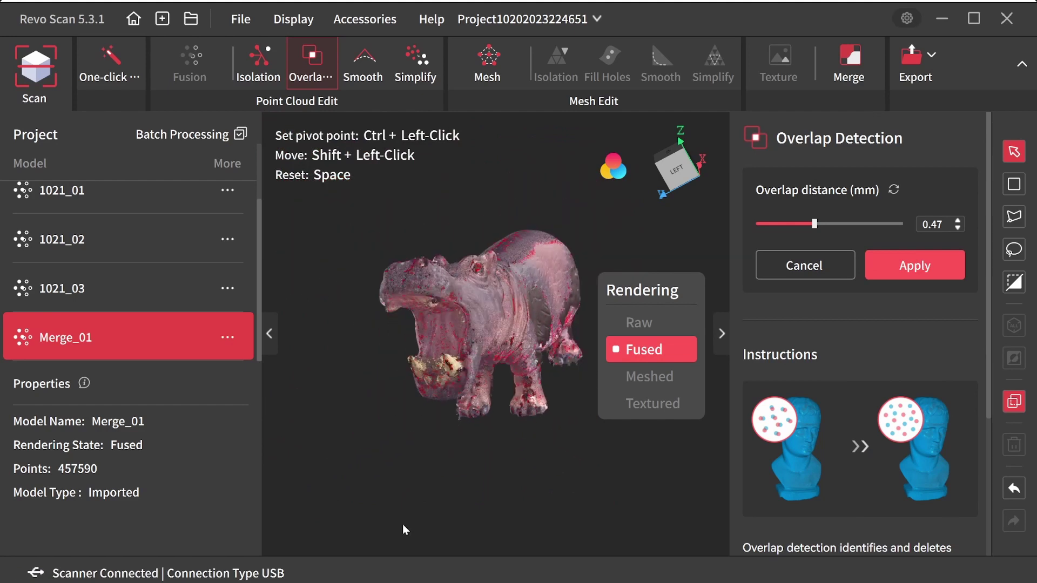
left_click_drag(405, 529, 504, 320)
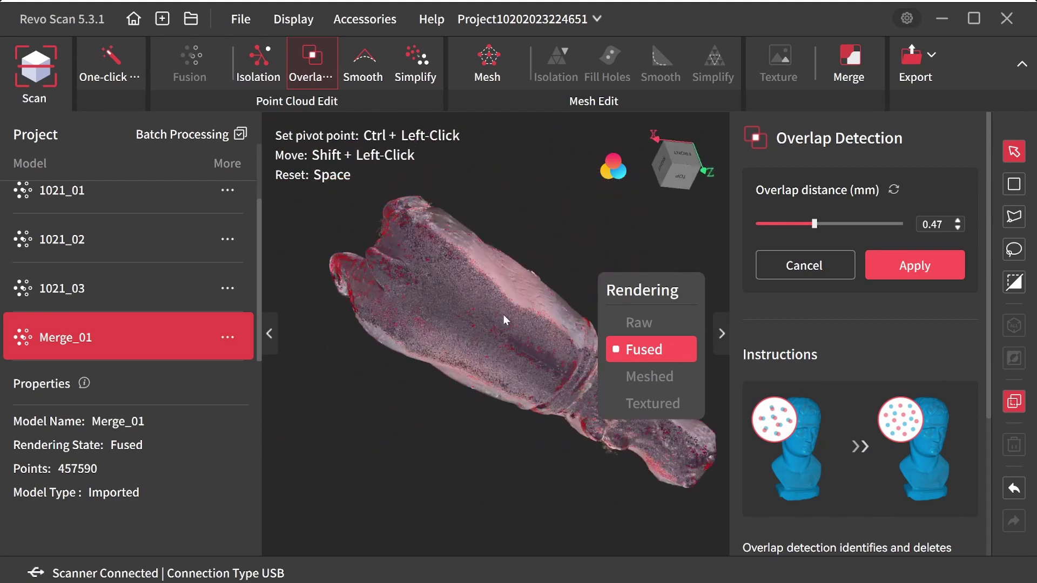
scroll(505, 320, "up", 2)
left_click(815, 224)
left_click_drag(815, 227, 840, 224)
left_click(803, 264)
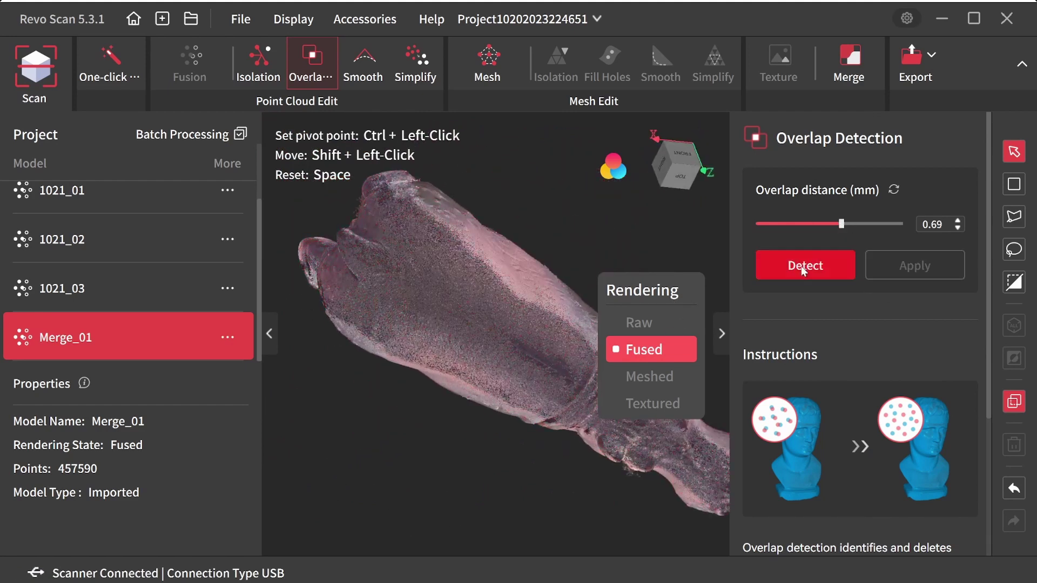
left_click_drag(391, 337, 459, 273)
Step: Remove overlapping points at 0.47 mm distance, leaving Merge_01 with 428944 points
left_click(799, 267)
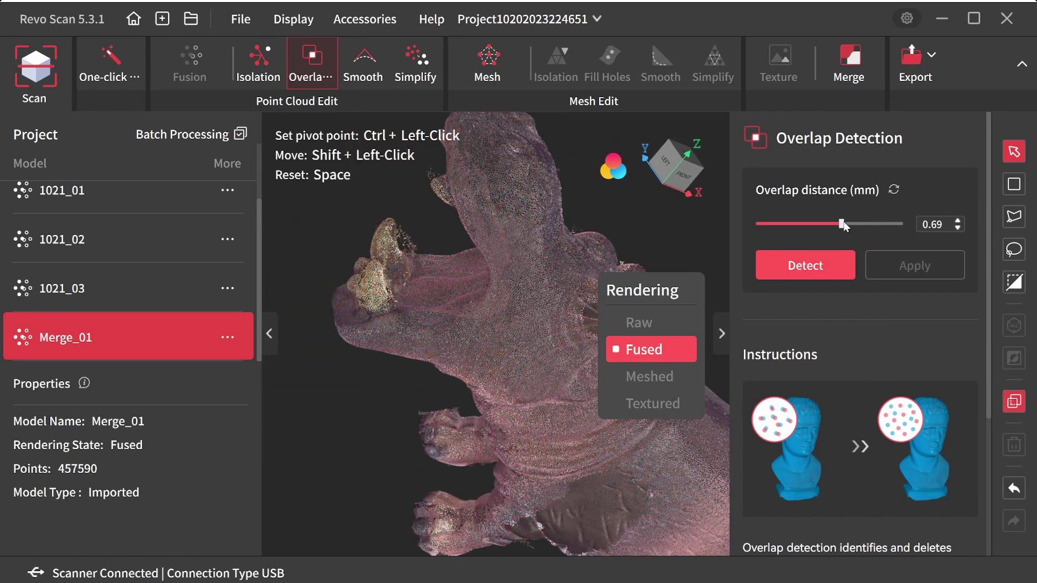
left_click_drag(841, 224, 813, 223)
left_click(789, 264)
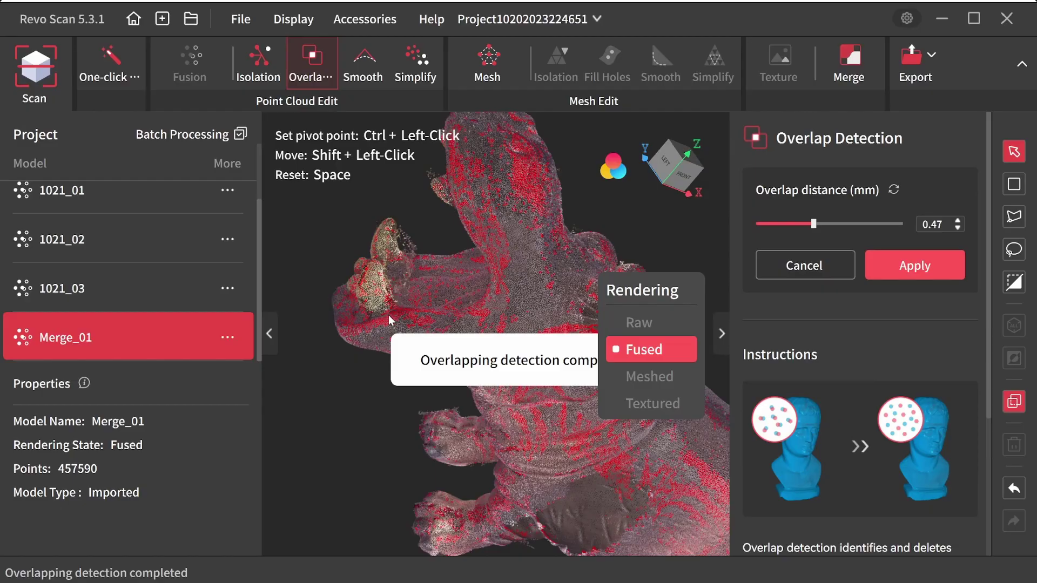
left_click(886, 268)
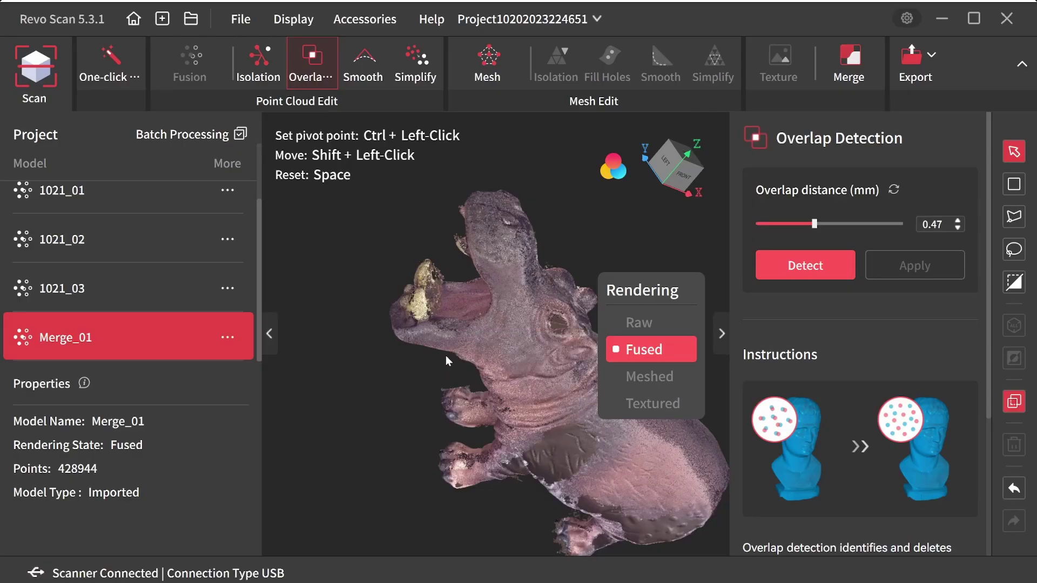
scroll(446, 291, "up", 6)
left_click_drag(403, 300, 470, 227)
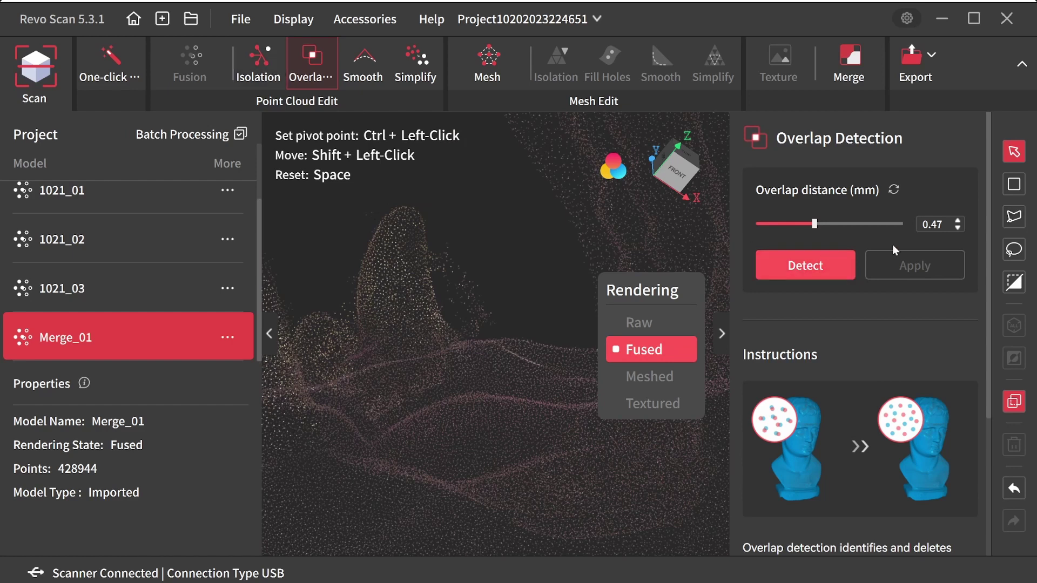
Step: Outline and delete a patch of stray points from Merge_01, leaving 428735 points
scroll(442, 263, "up", 3)
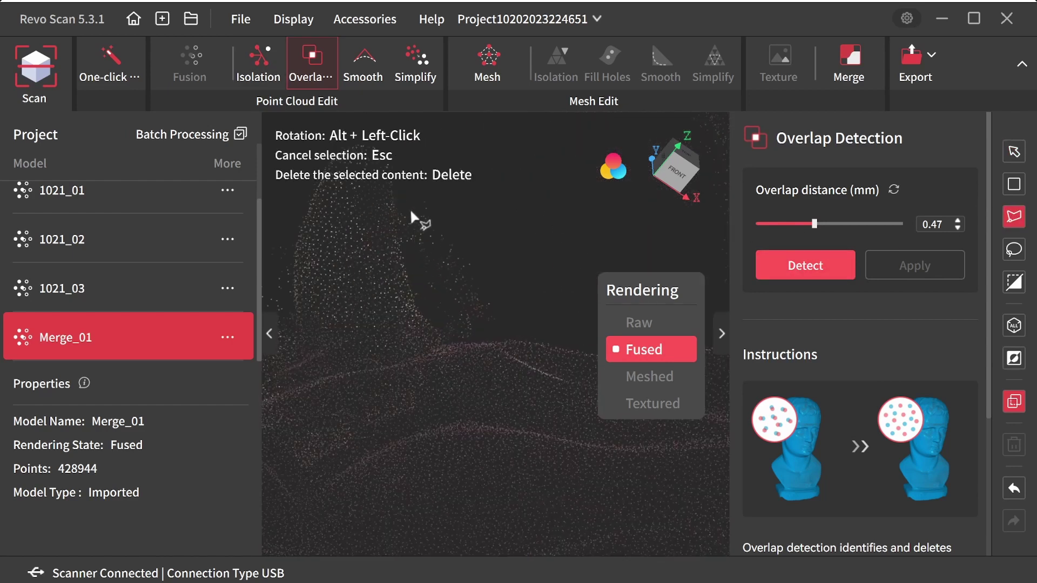
right_click_drag(410, 209, 480, 319)
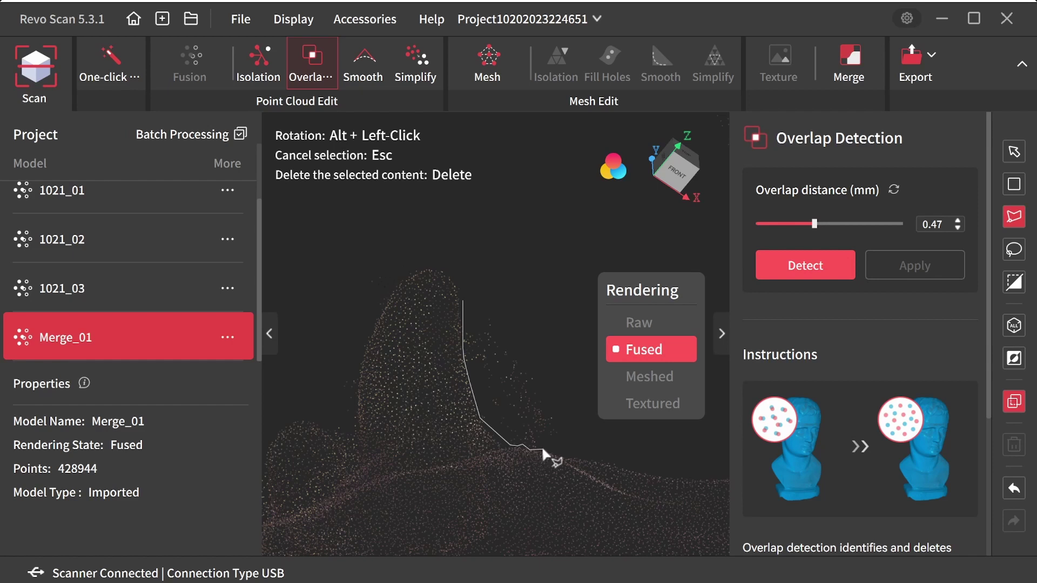
left_click(609, 435)
left_click(464, 298)
key("Delete")
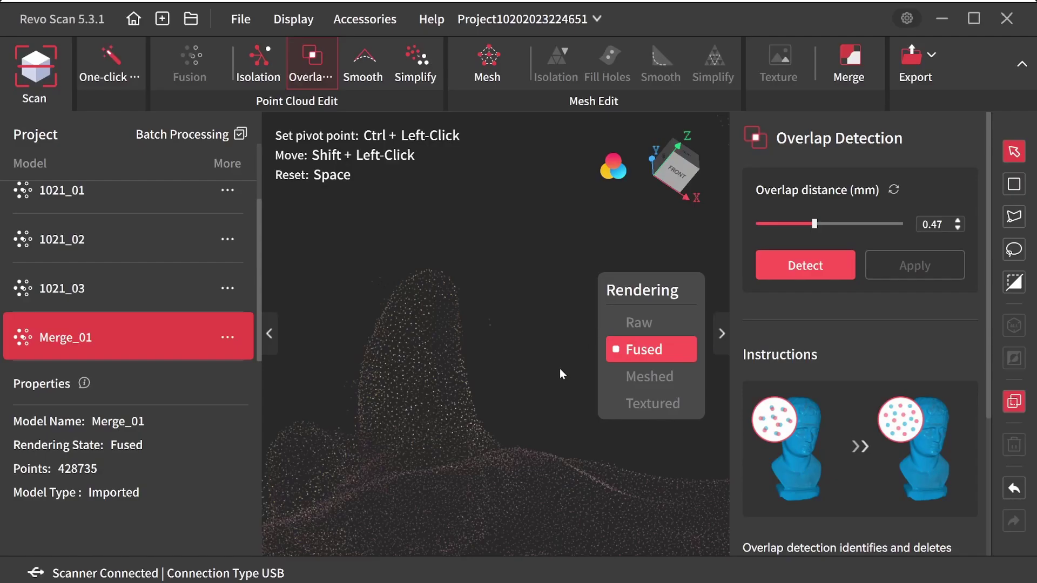
left_click_drag(423, 331, 526, 331)
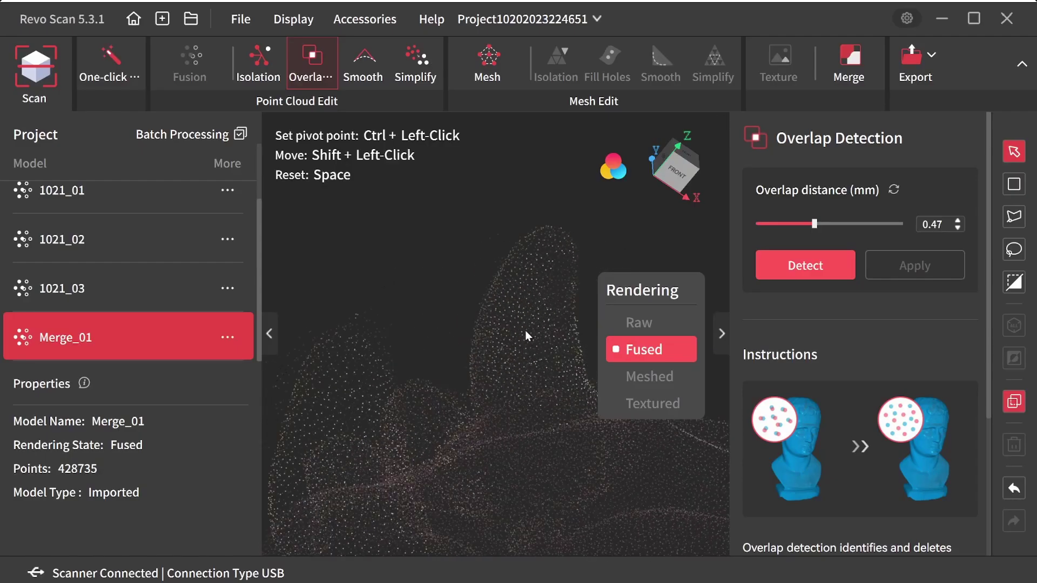
left_click(1013, 218)
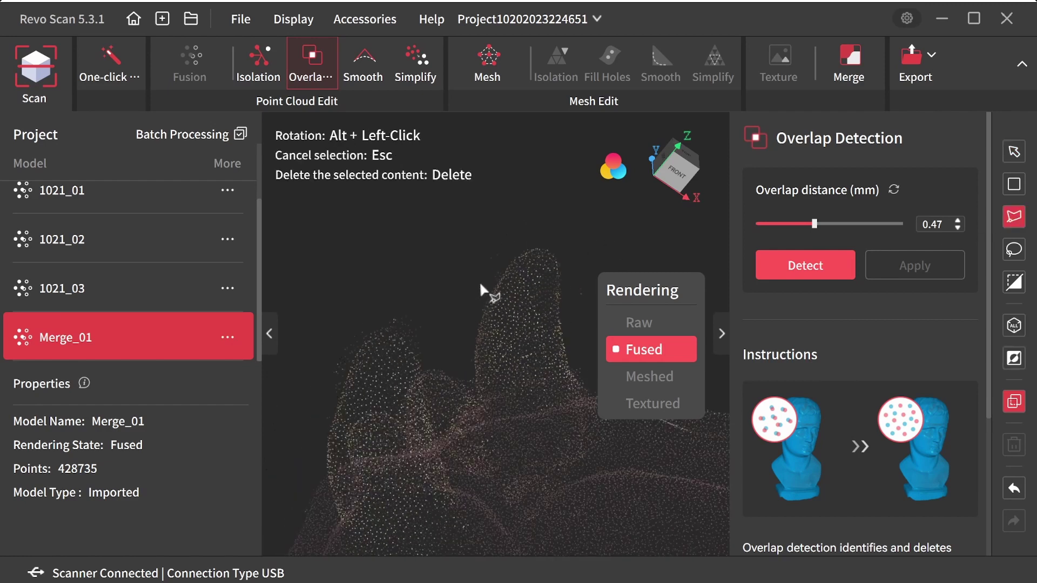
Step: Delete the outlined stray points and start outlining another stray patch
double_click(421, 214)
key("Delete")
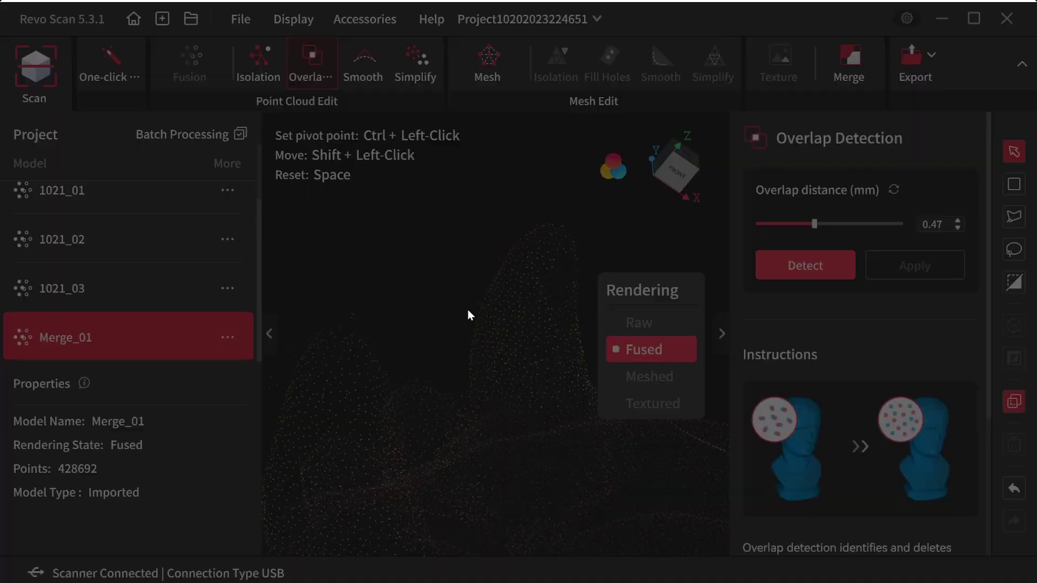
mouse_move(471, 315)
left_mouse_down("alt")
mouse_move(402, 347)
mouse_move(468, 220)
mouse_move(513, 193)
left_mouse_up("alt")
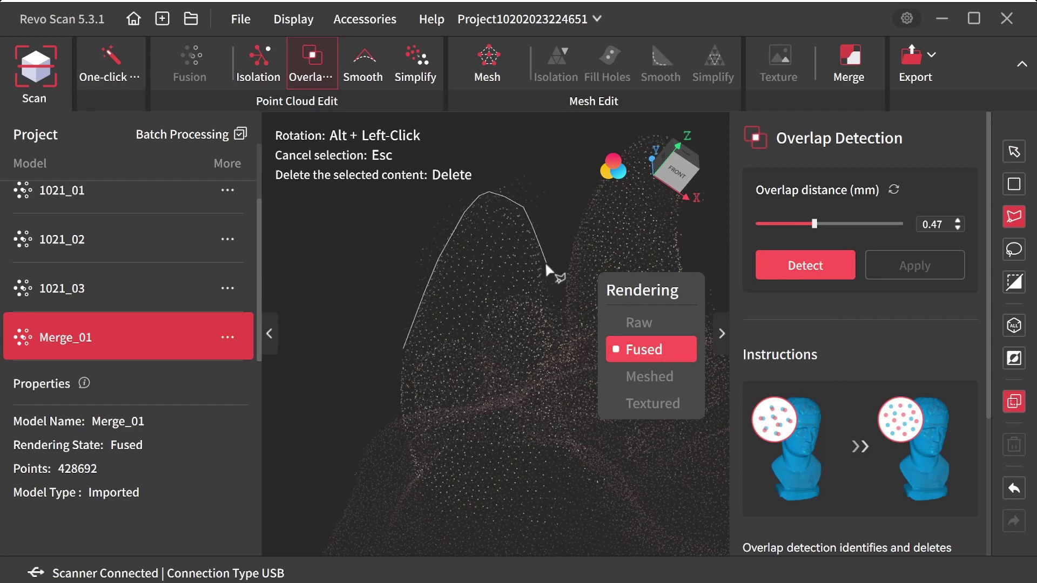
left_click_drag(559, 320, 393, 332)
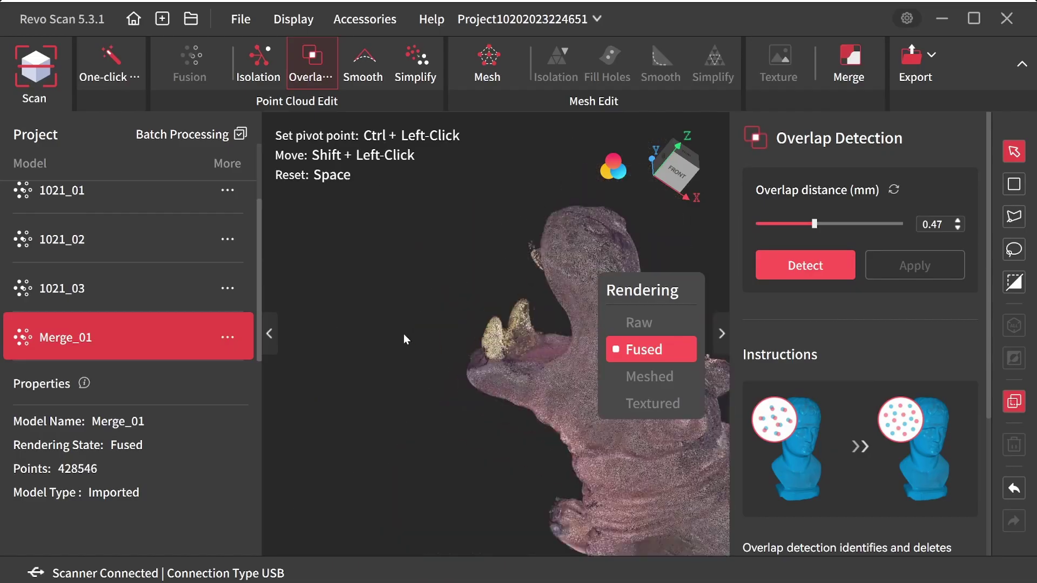
mouse_move(403, 334)
left_mouse_down()
mouse_move(452, 381)
mouse_move(372, 414)
mouse_move(412, 308)
mouse_move(502, 224)
mouse_move(366, 338)
left_mouse_up()
Step: Outline another group of stray points in the merged hippo cloud
left_click(1014, 216)
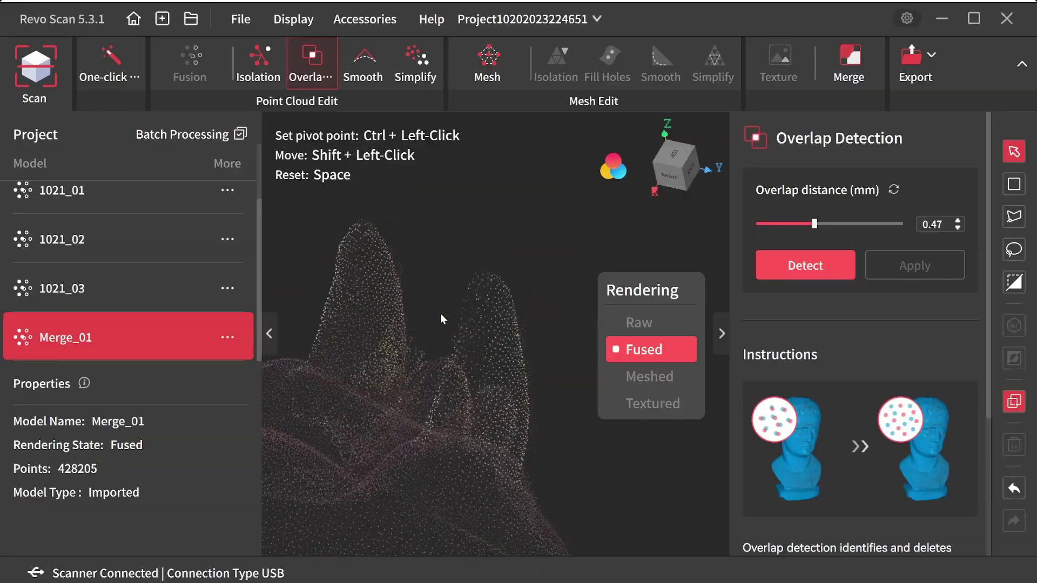
left_click_drag(440, 313, 335, 215)
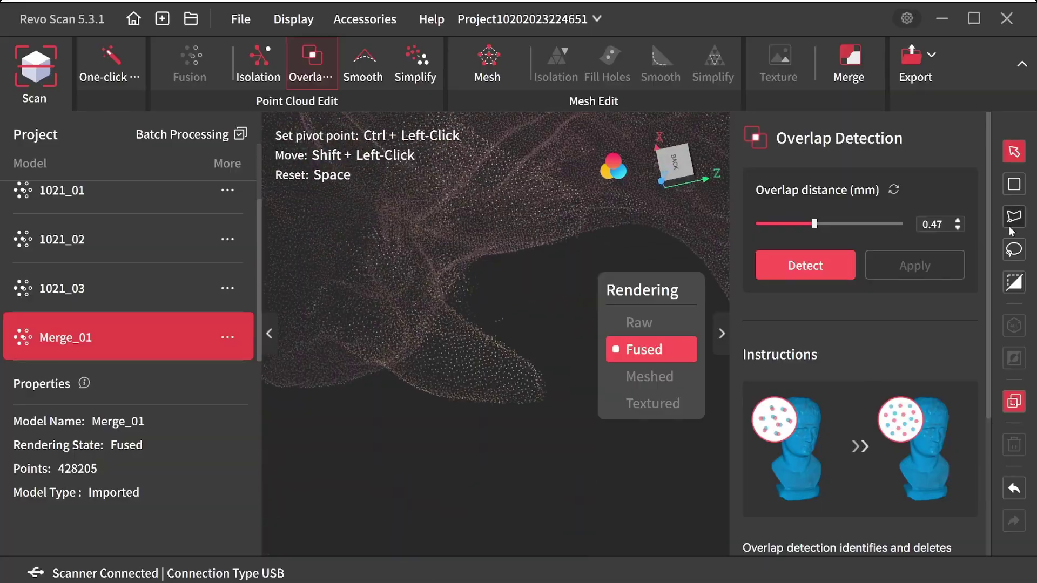
left_click(512, 327)
left_click(533, 280)
left_click(468, 269)
left_click(446, 296)
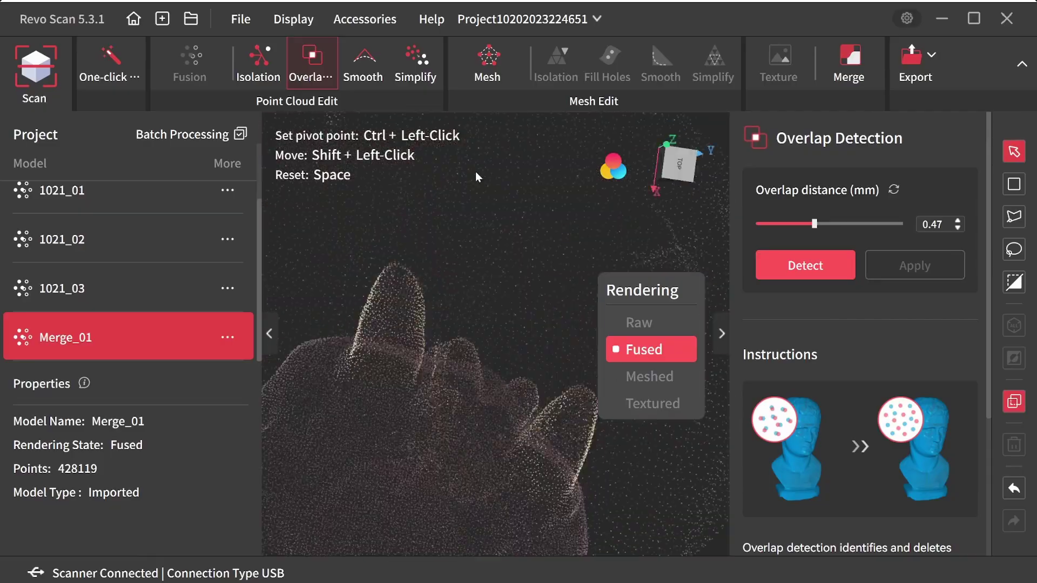
scroll(434, 189, "down", 5)
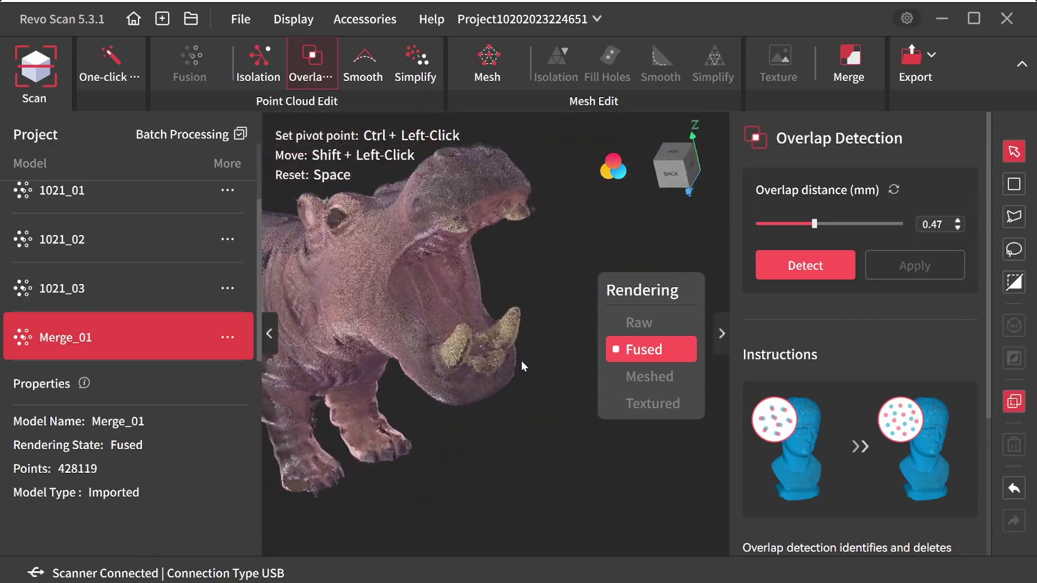
scroll(452, 425, "up", 5)
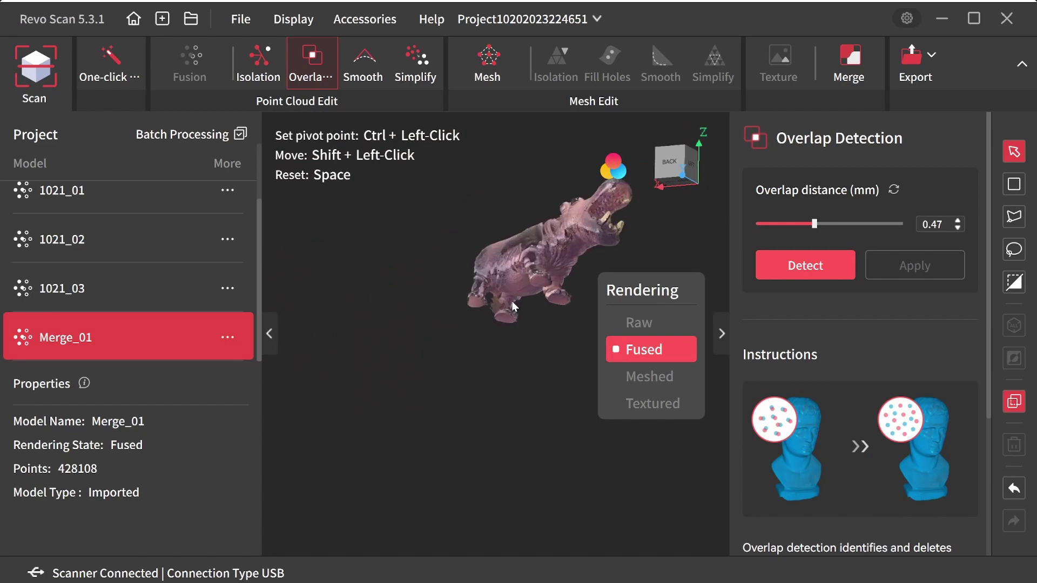
scroll(494, 260, "up", 4)
scroll(495, 260, "up", 3)
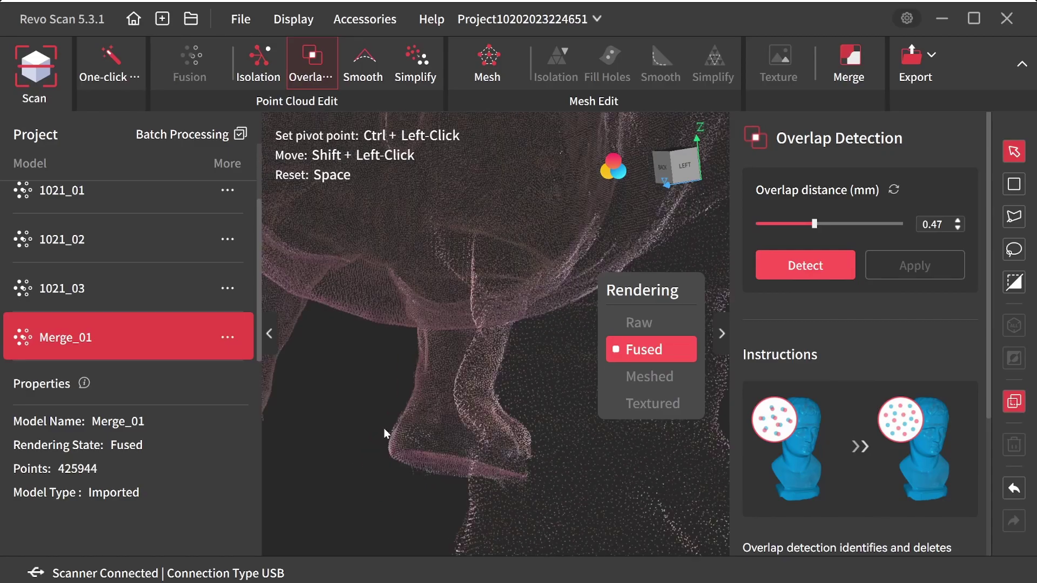
scroll(383, 428, "down", 4)
scroll(397, 472, "up", 4)
Step: Outline the stray points between the hippo's legs
left_click(1014, 216)
left_click(352, 374)
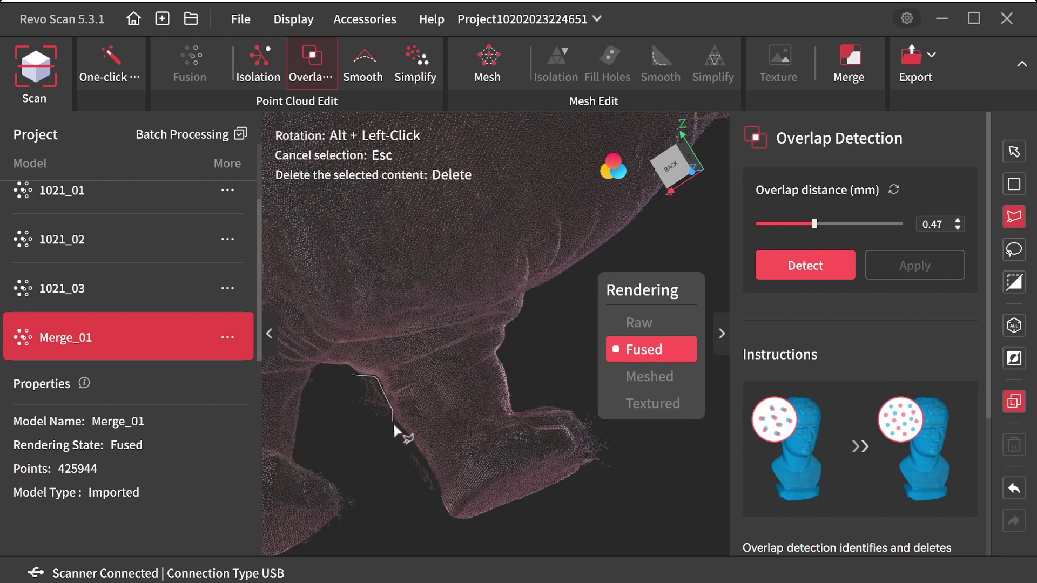
double_click(329, 393)
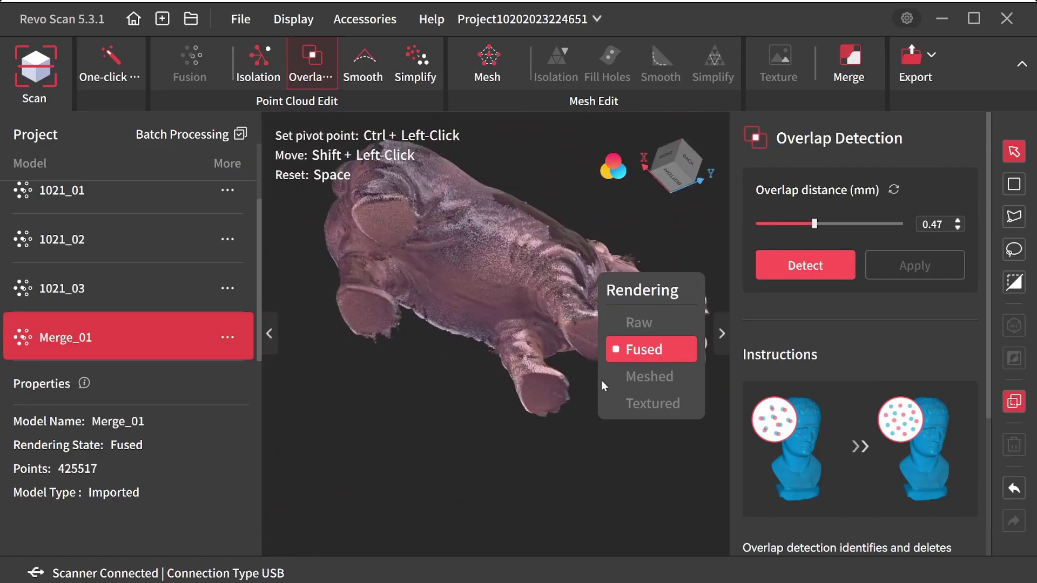
left_click_drag(601, 380, 631, 400)
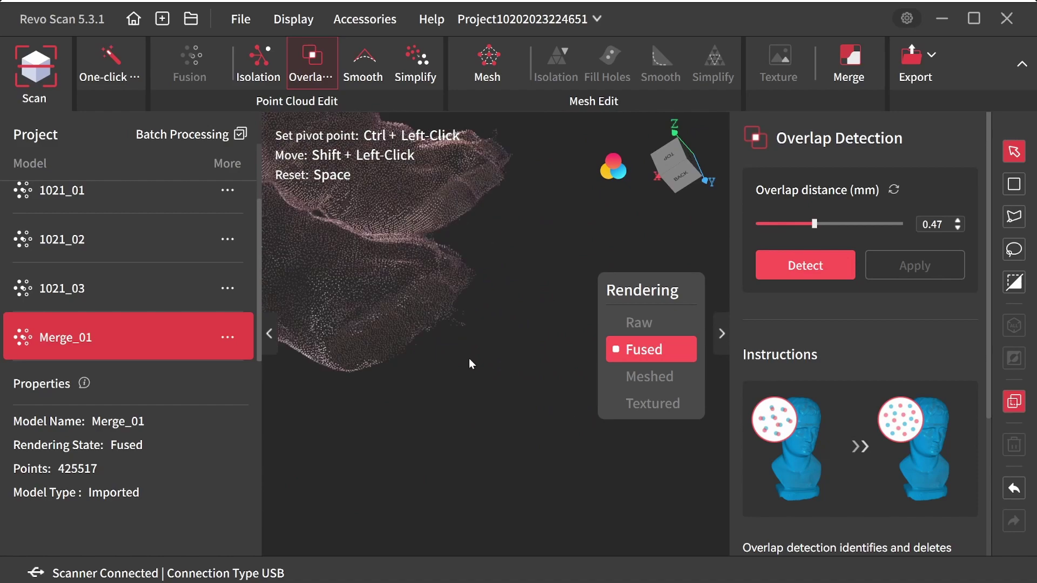
Step: Outline more stray points and remove the detected overlapping points
left_click(506, 220)
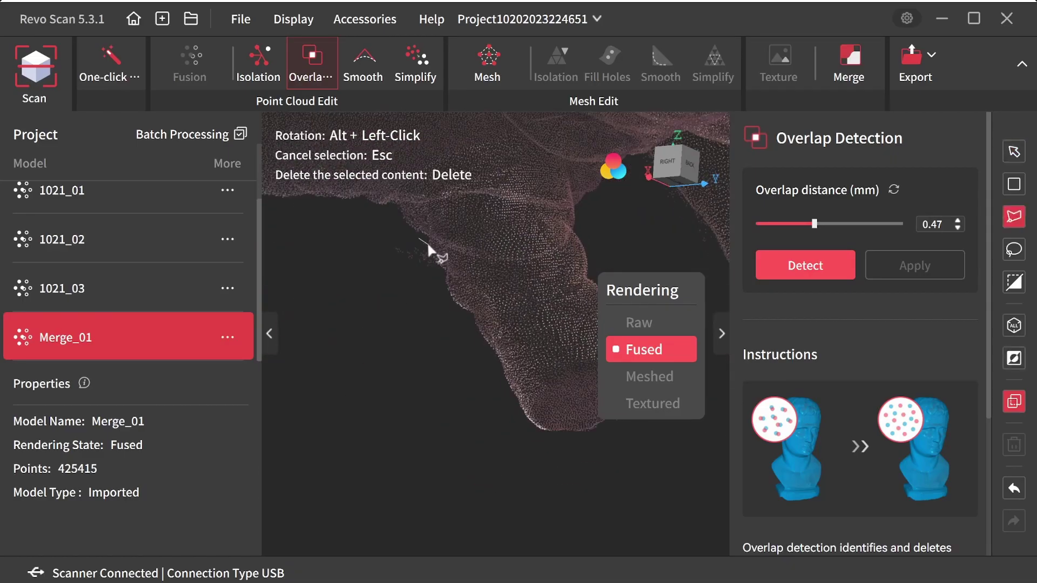
left_click(416, 236)
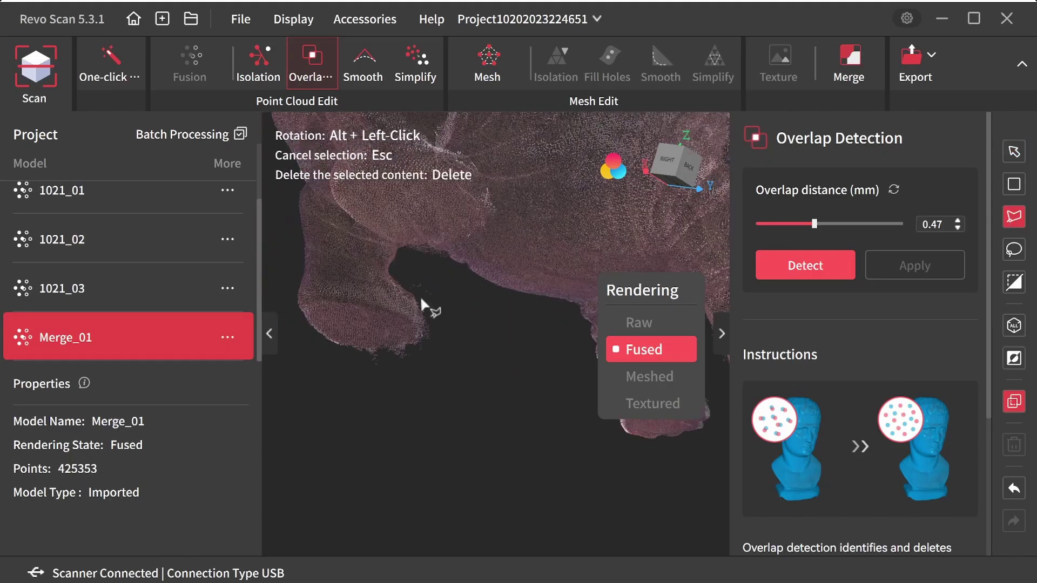
left_click(390, 276)
left_click(333, 335)
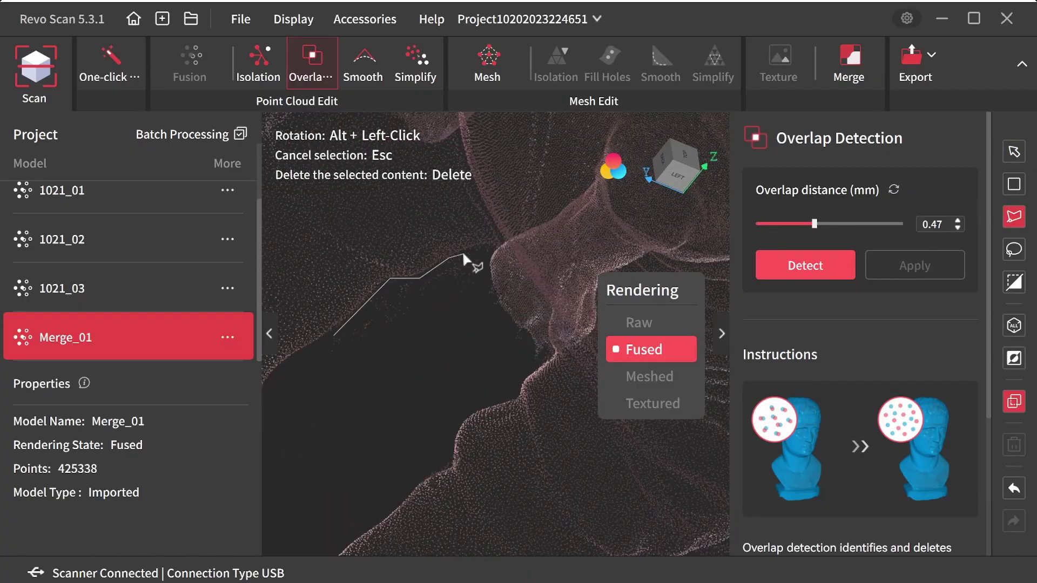
left_click(396, 324)
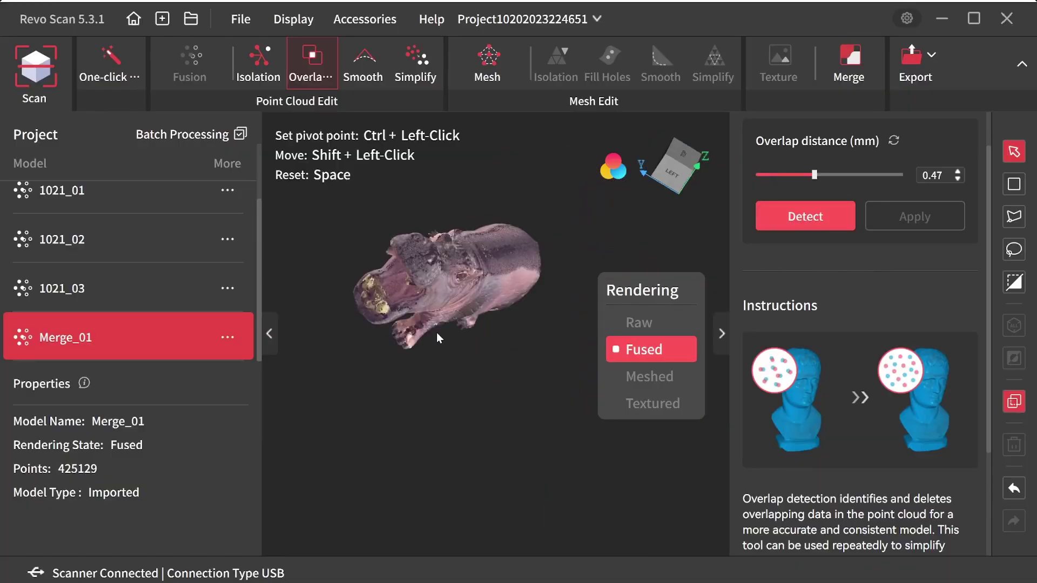
left_click_drag(437, 333, 501, 380)
scroll(502, 380, "up", 5)
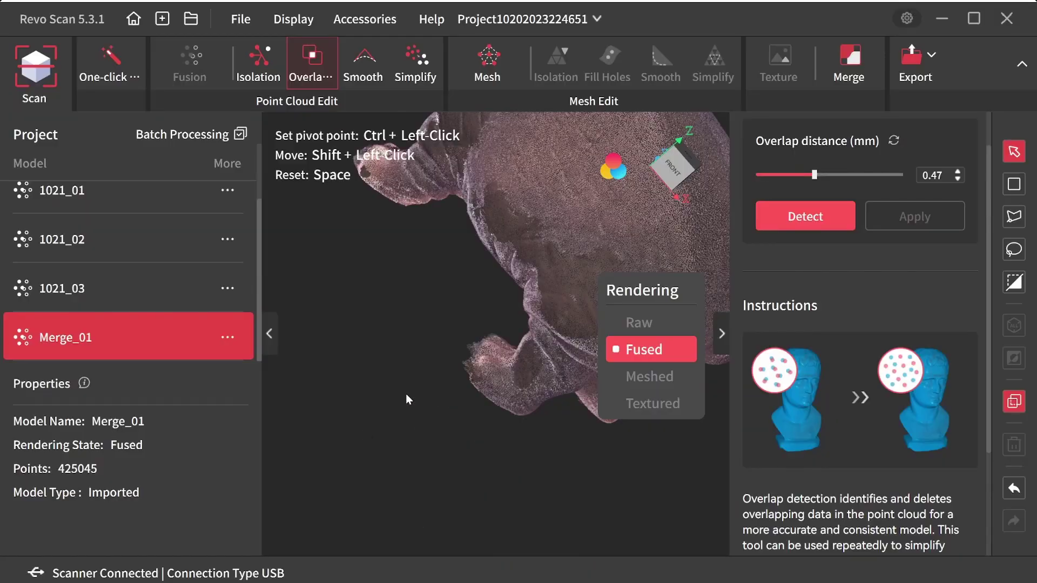
scroll(406, 394, "down", 3)
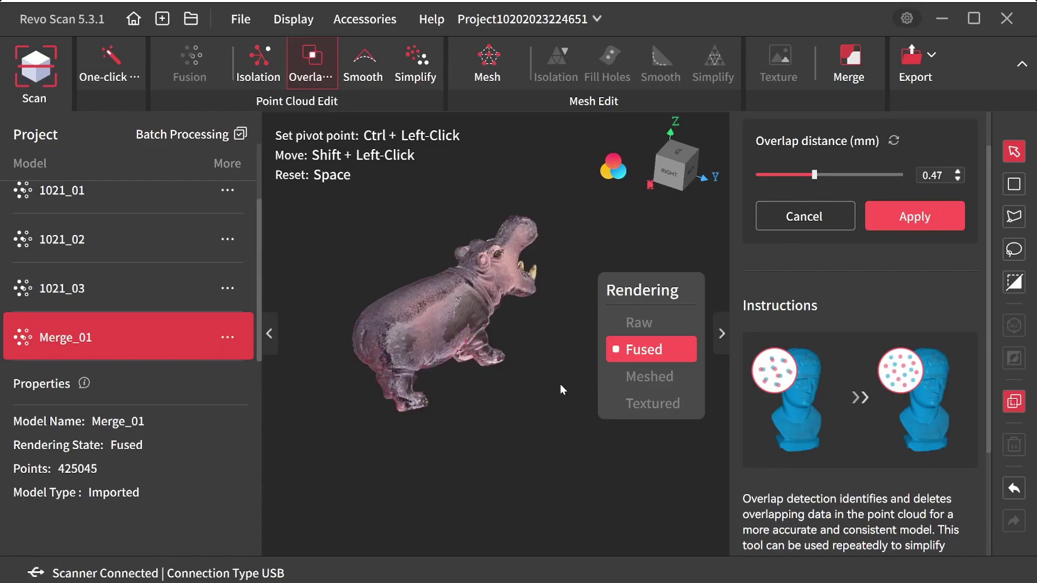
left_click(915, 216)
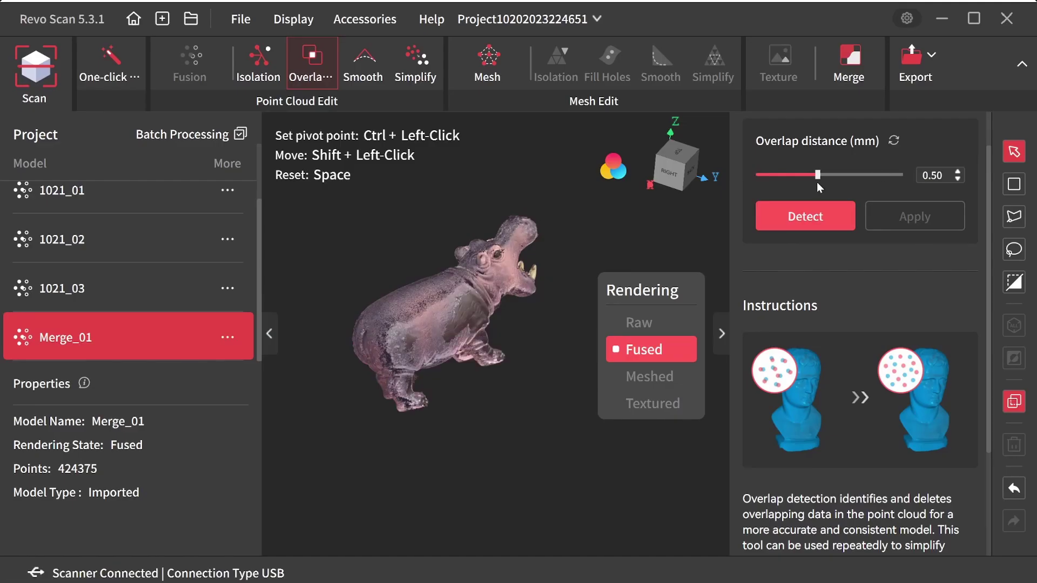
Step: Close the outline around stray points near the legs and delete them
scroll(486, 254, "up", 5)
left_click_drag(486, 254, 483, 238)
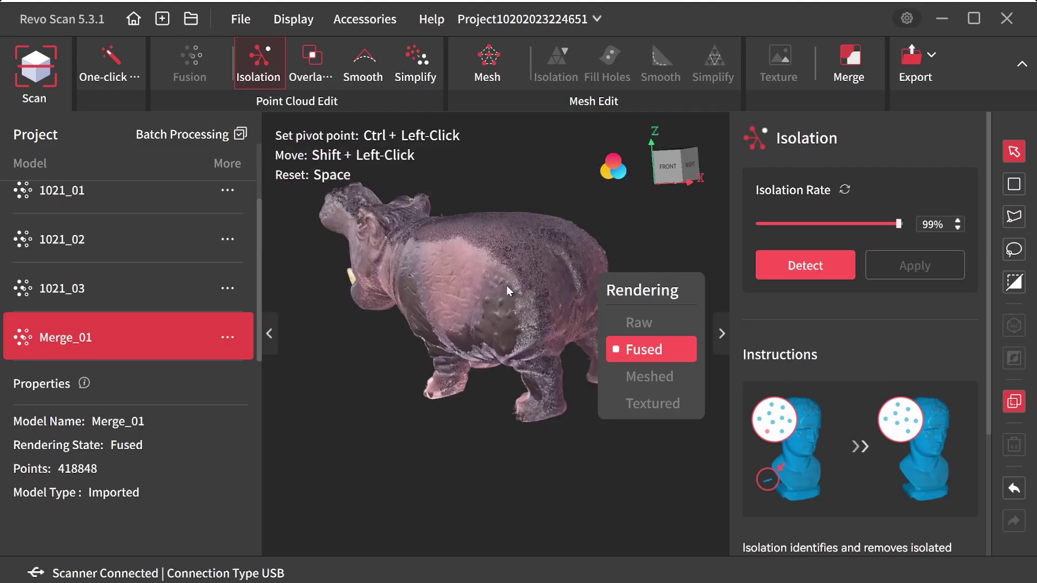
scroll(433, 242, "up", 5)
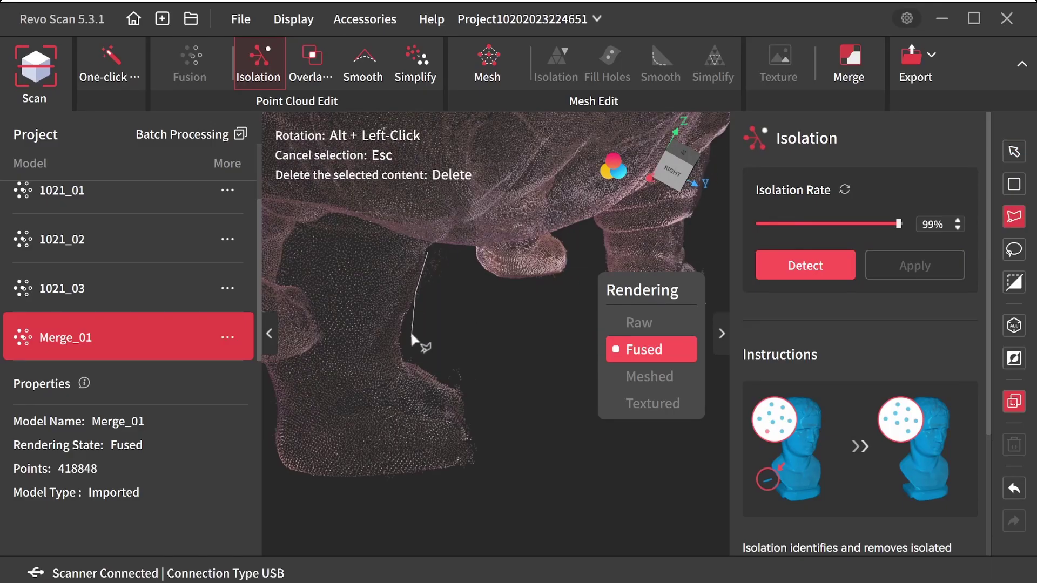
left_click(422, 249)
key("Delete")
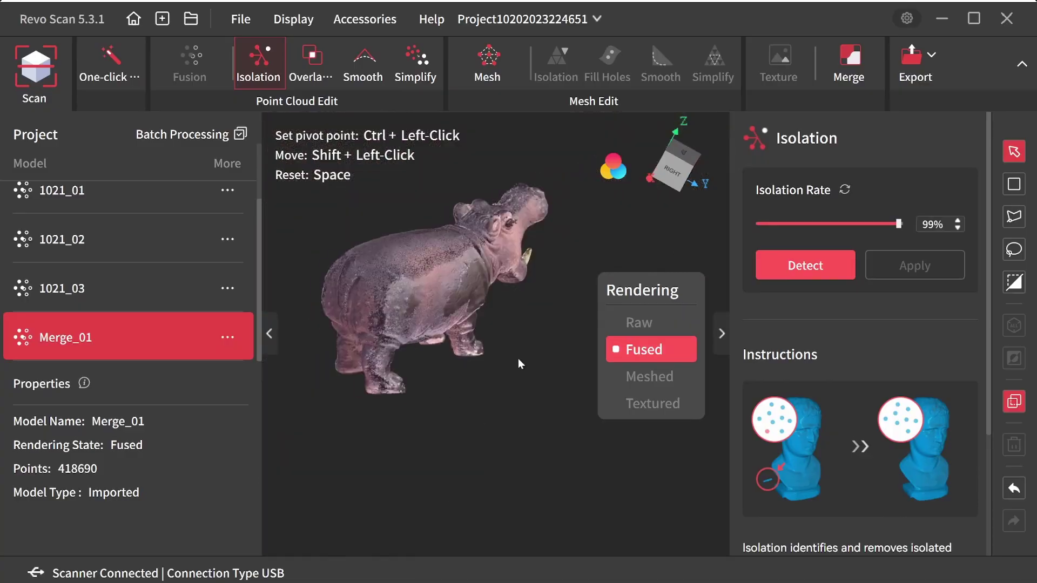
scroll(517, 358, "up", 5)
left_click_drag(353, 306, 393, 381)
key("p")
Step: Outline a large stray region of the cloud and delete it
left_click(426, 417)
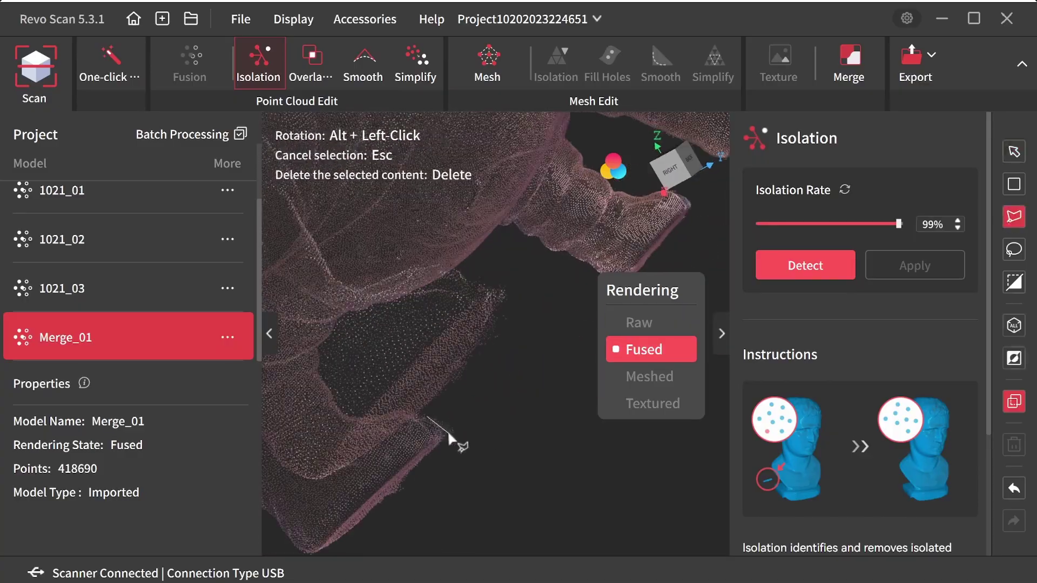
left_click(448, 434)
left_click(369, 513)
left_click(524, 541)
left_click(554, 279)
left_click(521, 288)
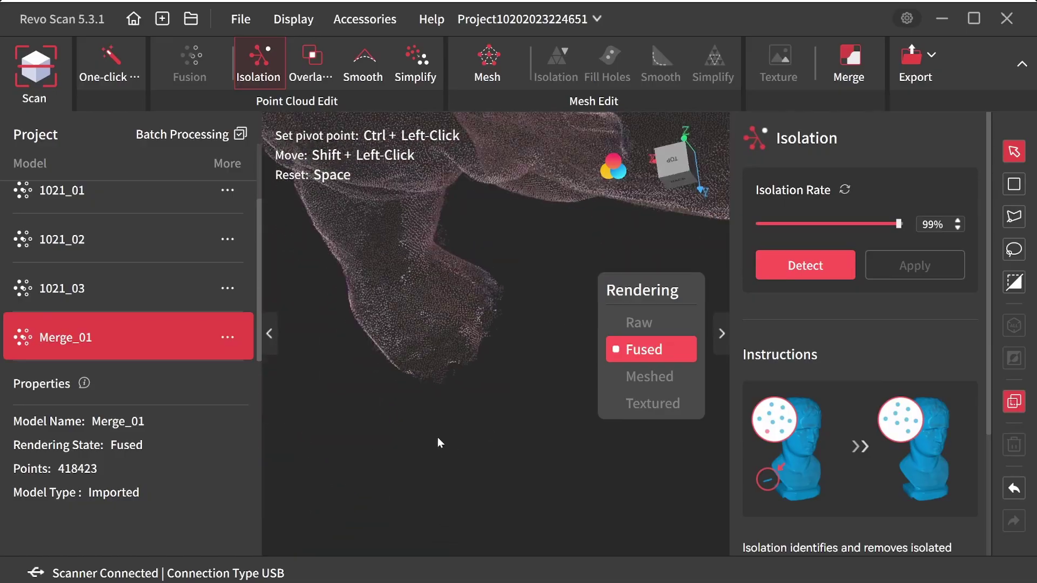
key("p")
Step: Outline and delete one more cluster of stray points
left_click(395, 386)
left_click(434, 380)
left_click(443, 375)
left_click(495, 401)
left_click(395, 464)
left_click(396, 404)
key("Delete")
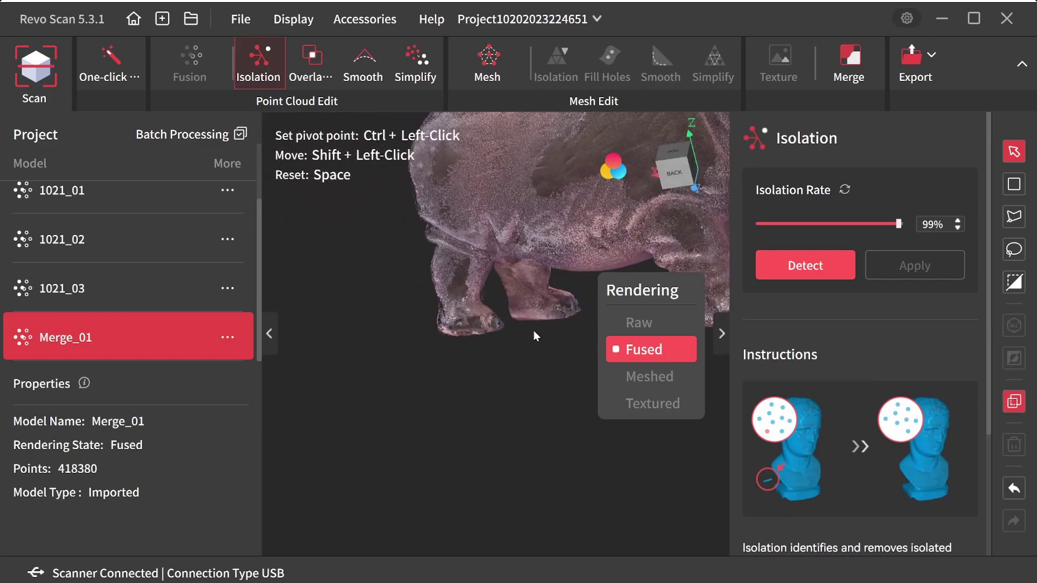
left_click_drag(533, 331, 534, 158)
key("p")
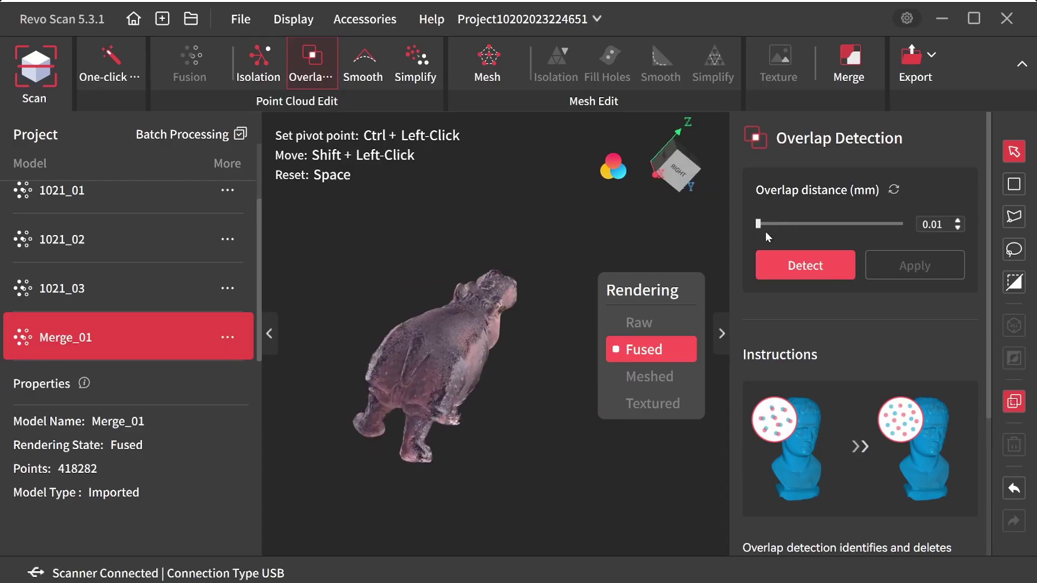
Step: Detect overlapping points, then set the overlap distance to 0.47 mm
left_click_drag(766, 231, 854, 225)
left_click(819, 268)
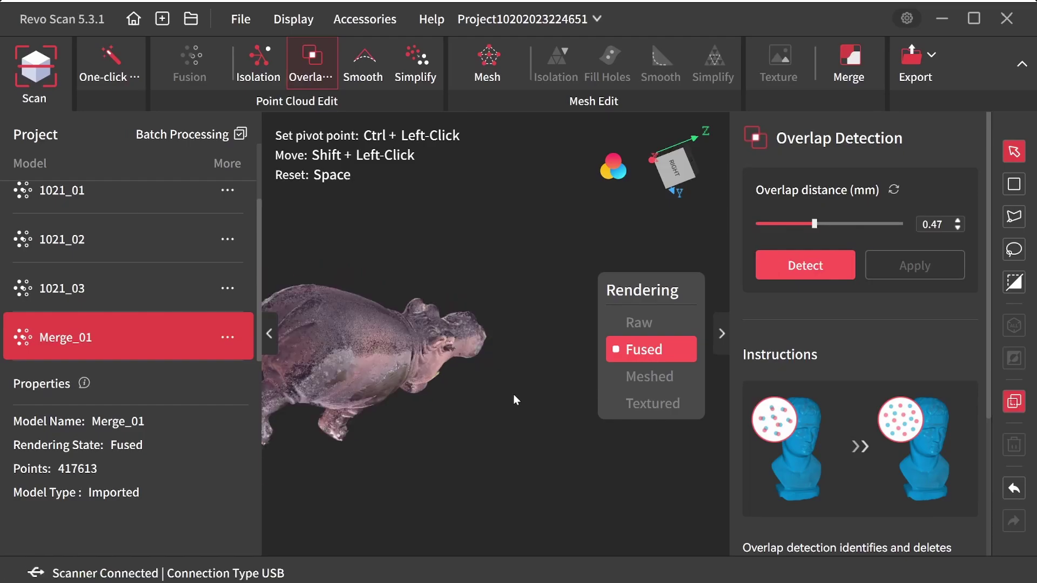
left_click_drag(411, 335, 555, 335)
scroll(490, 325, "up", 5)
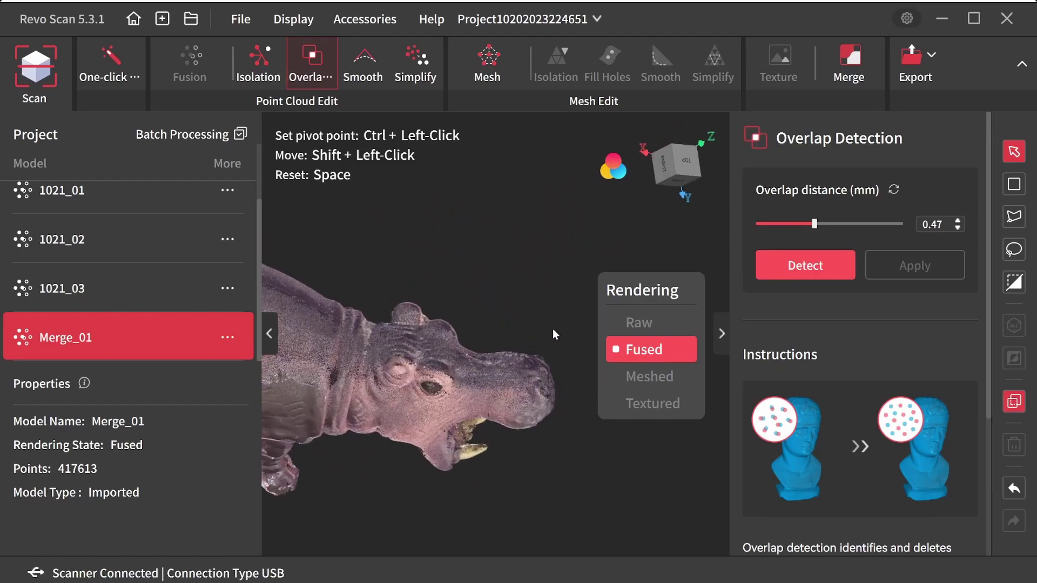
Step: Mesh Merge_01 at quality 6.0 without auto hole filling, yielding 1,460,415 vertices
left_click(491, 56)
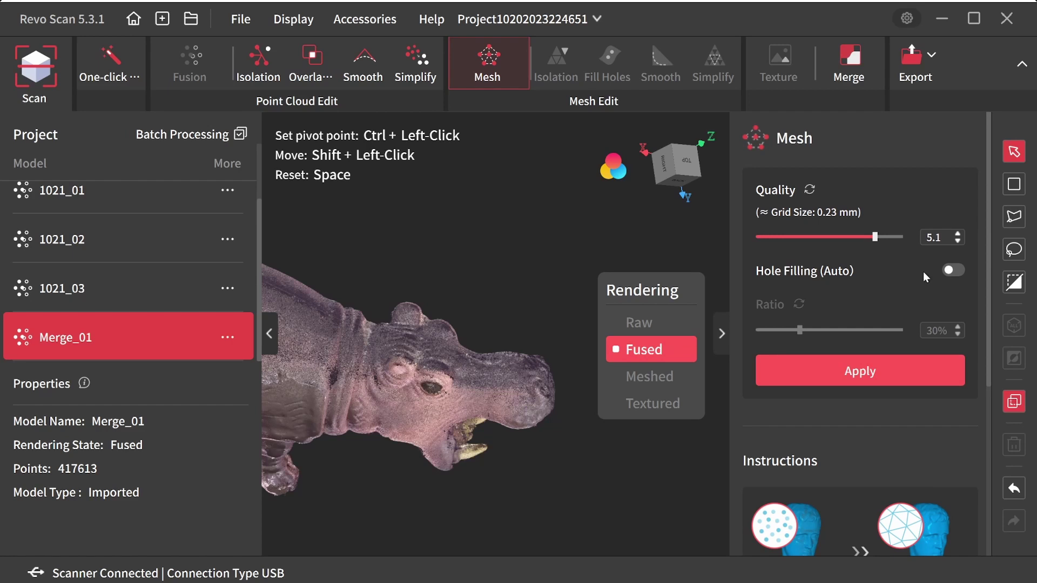
left_click(959, 235)
left_click(958, 234)
left_click(958, 235)
left_click(958, 234)
left_click(959, 234)
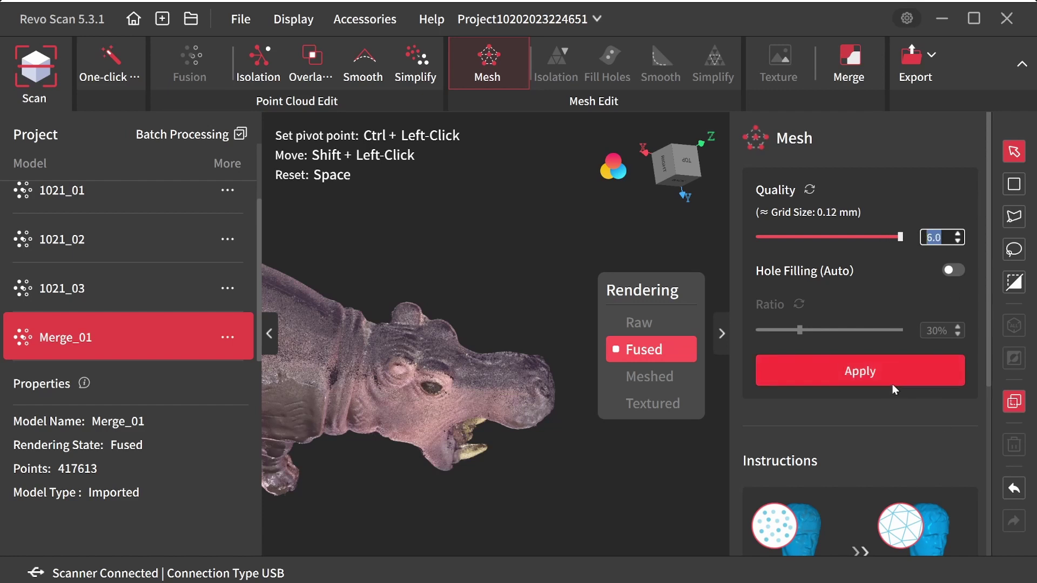
left_click(863, 372)
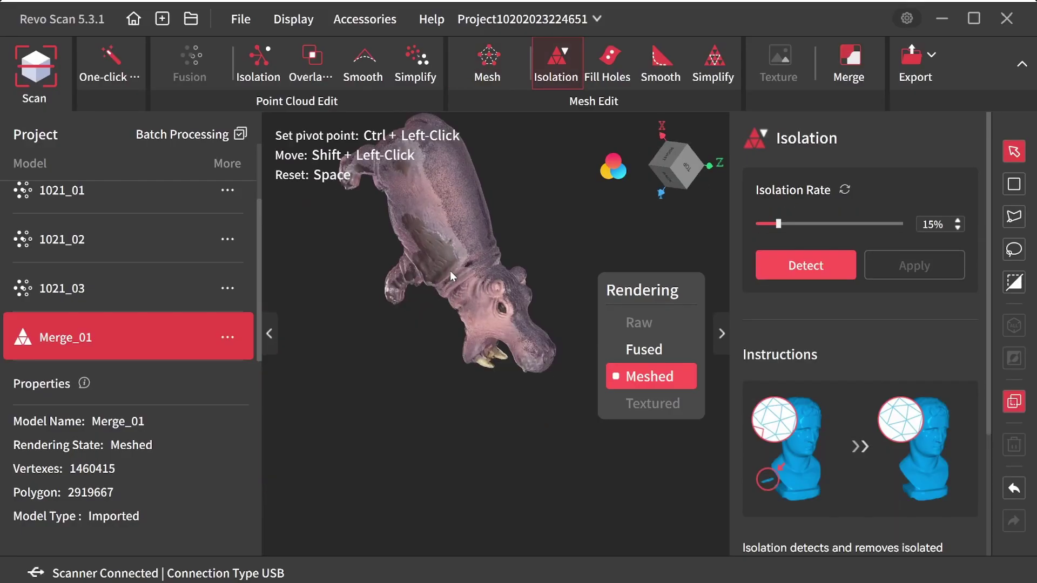
left_click_drag(450, 271, 497, 260)
scroll(527, 329, "up", 5)
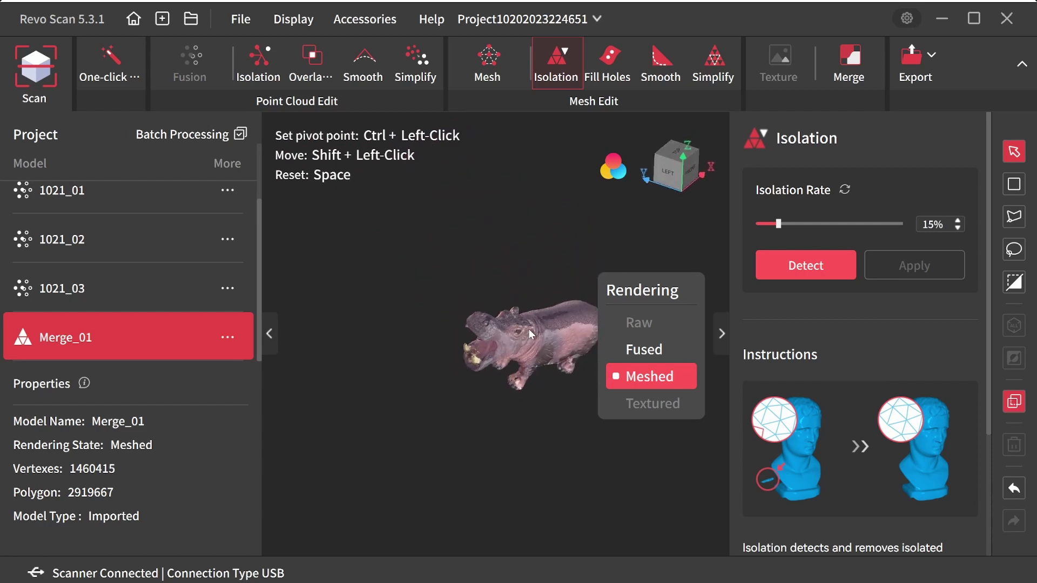
scroll(542, 337, "up", 6)
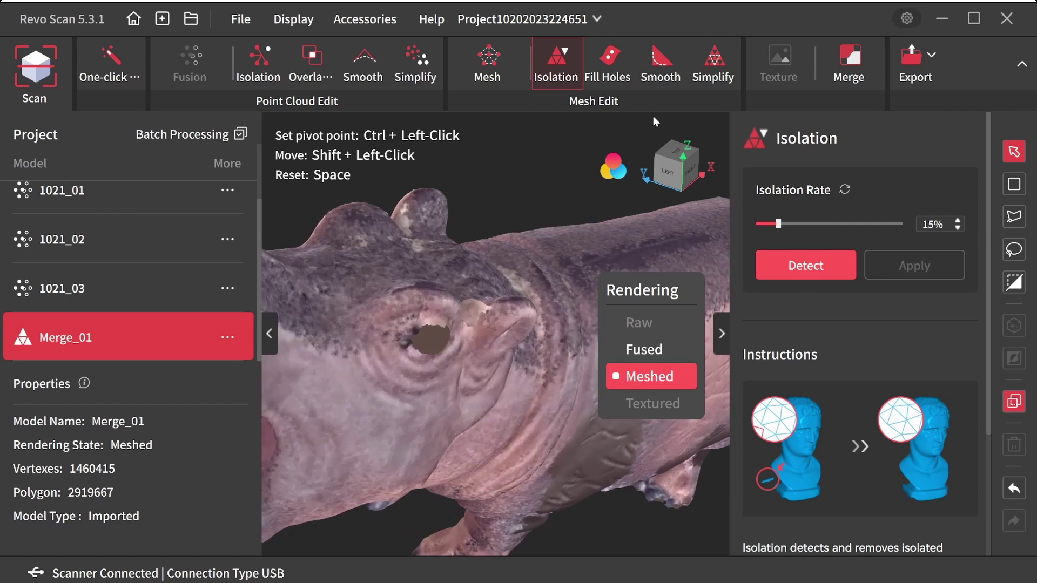
Step: Detect holes with the Curved method and select the two holes at the mouth
left_click(610, 67)
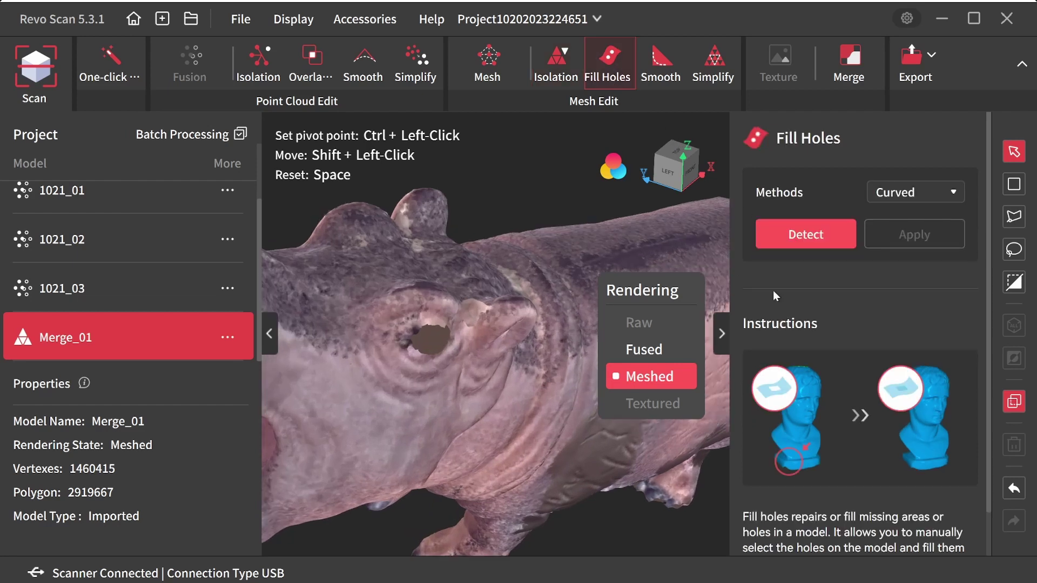
left_click(819, 234)
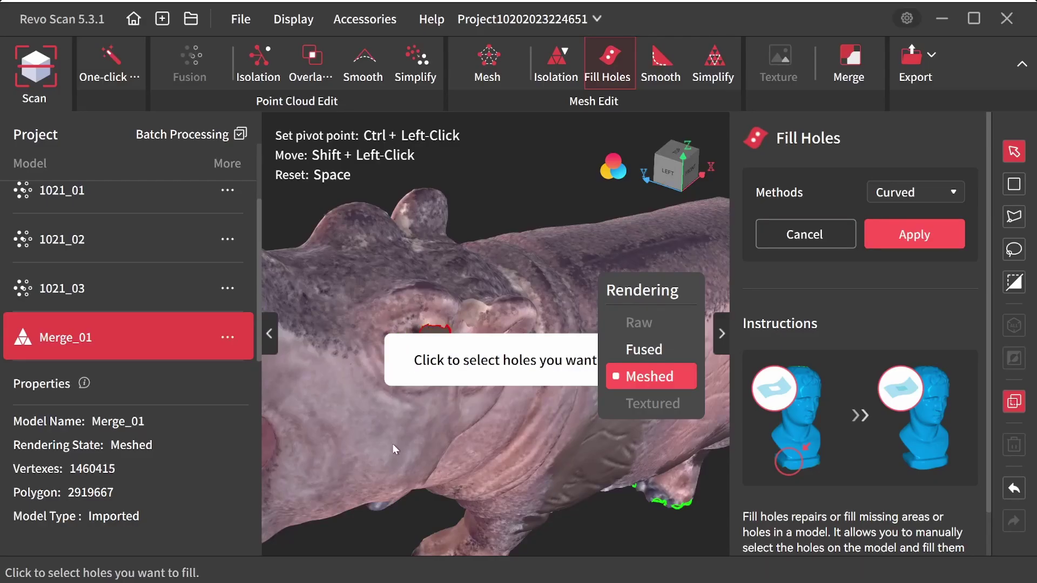
key("space")
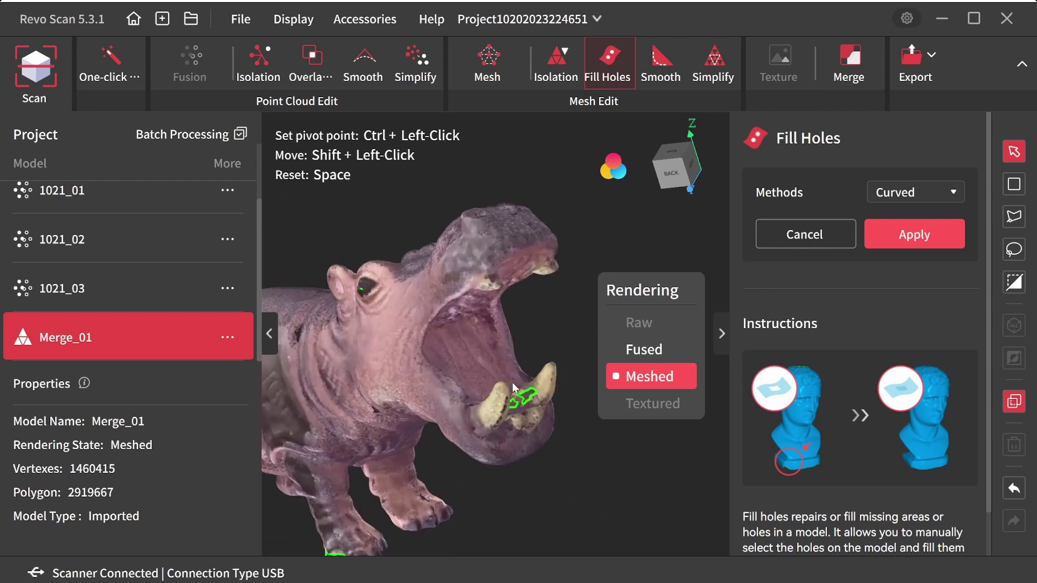
scroll(513, 388, "up", 3)
left_click(451, 445)
left_click_drag(451, 446, 368, 444)
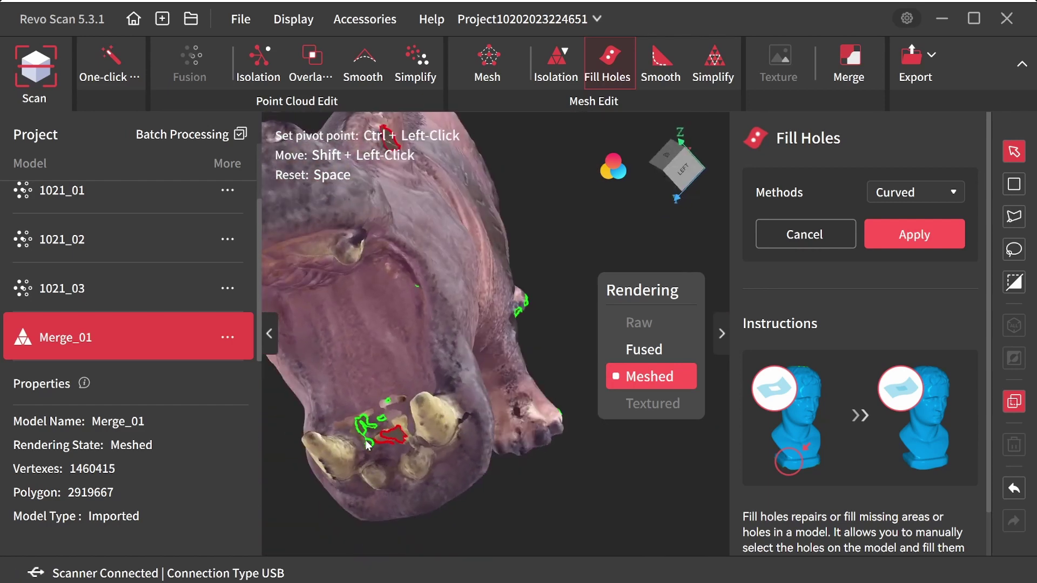
scroll(368, 444, "up", 3)
left_click(399, 399)
Step: Check the underside and legs for holes, then fill the selected holes
scroll(376, 404, "down", 5)
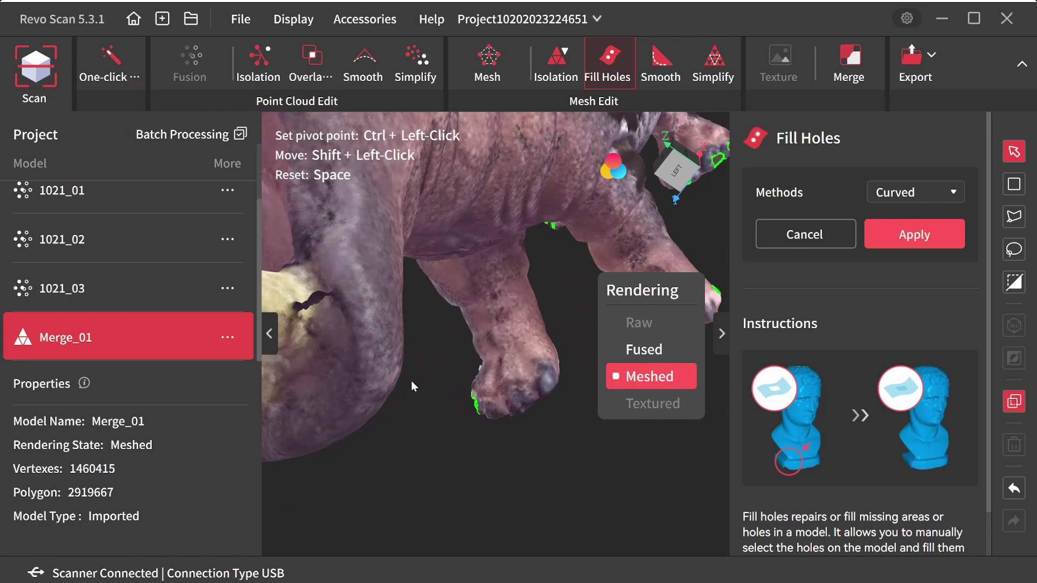
left_click_drag(397, 329, 417, 286)
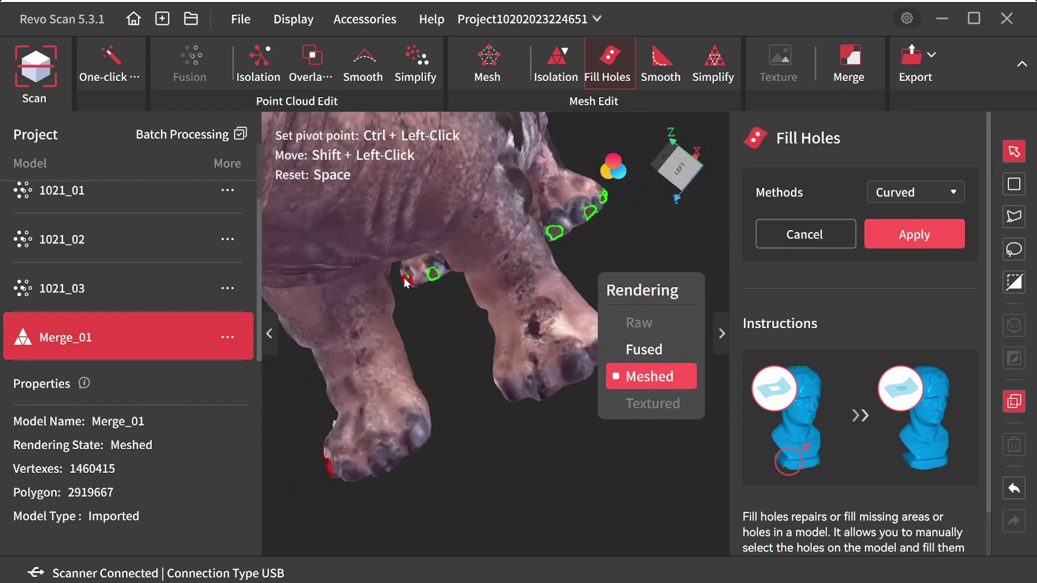
left_click_drag(491, 333, 548, 342)
scroll(401, 373, "down", 5)
mouse_move(400, 373)
left_mouse_down()
mouse_move(446, 408)
mouse_move(509, 321)
mouse_move(585, 300)
mouse_move(482, 285)
mouse_move(472, 271)
mouse_move(413, 371)
left_mouse_up()
scroll(476, 267, "up", 5)
scroll(407, 388, "up", 3)
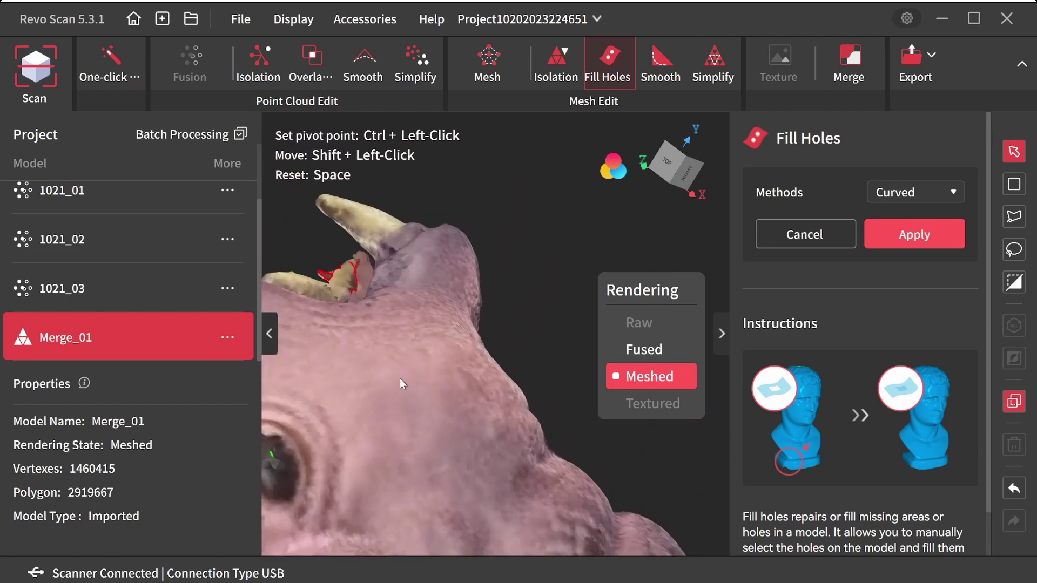
scroll(400, 378, "down", 2)
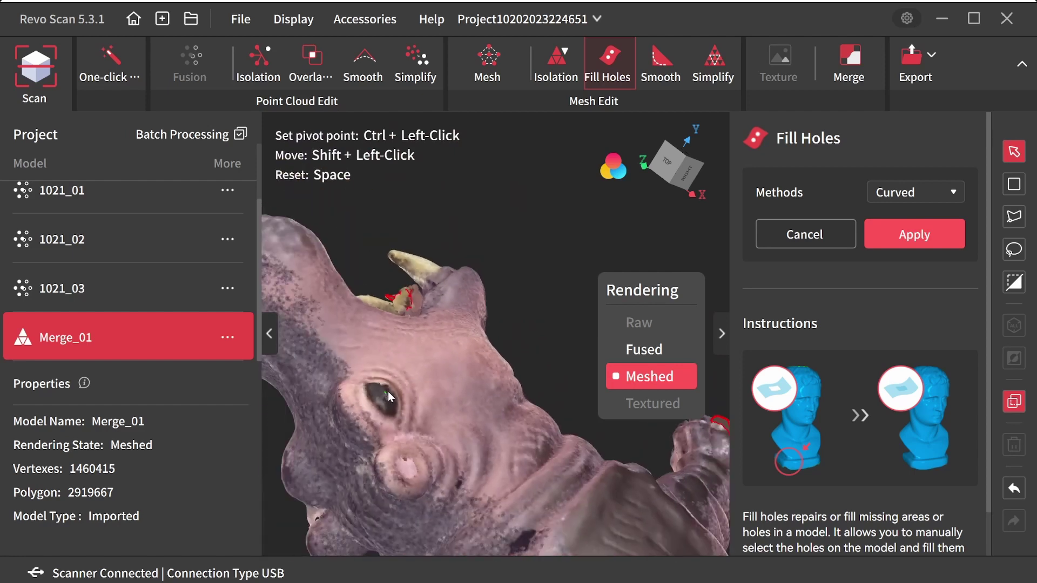
left_click(923, 233)
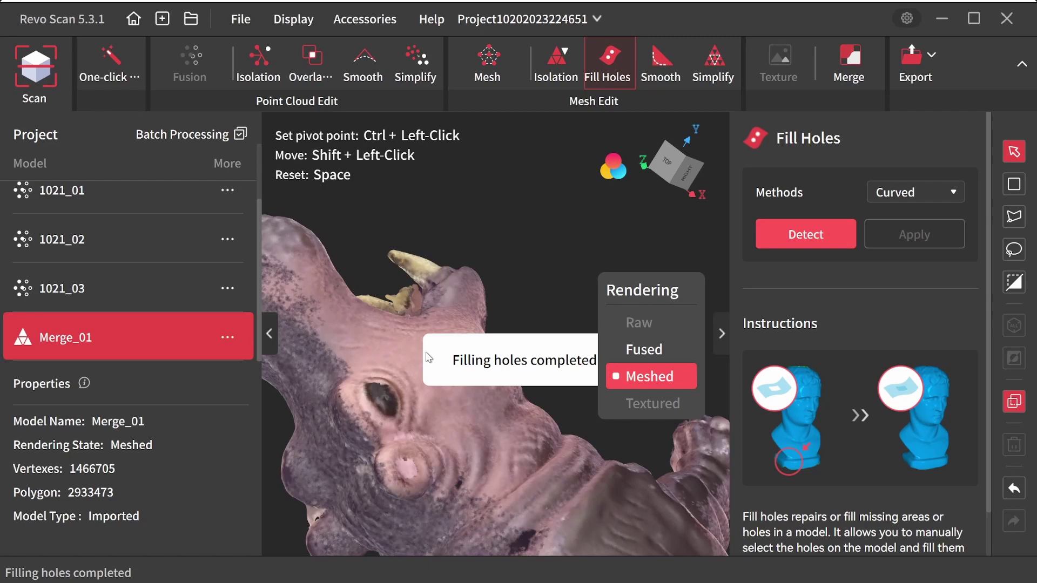
scroll(459, 359, "down", 8)
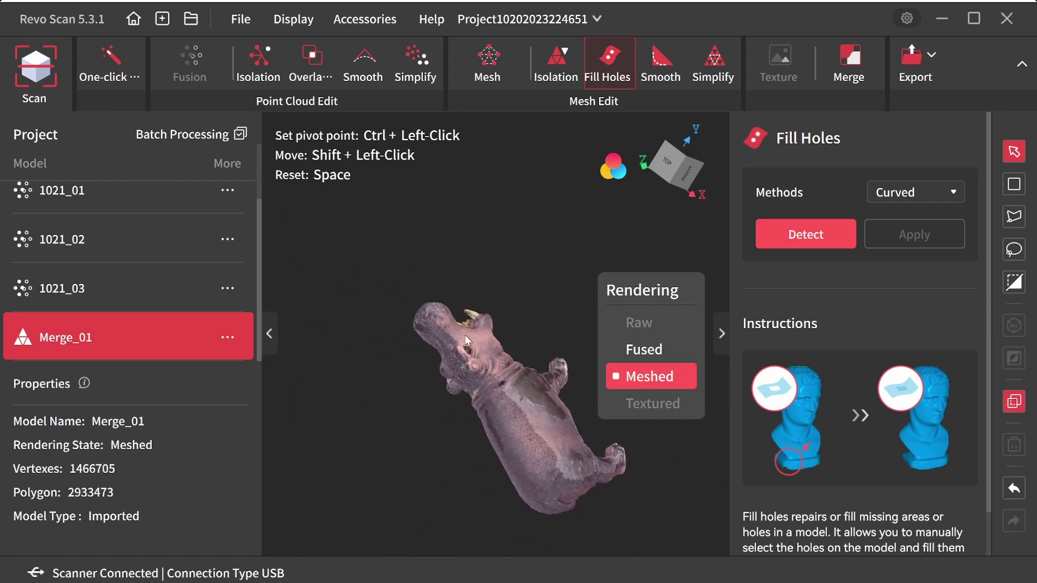
left_click_drag(465, 340, 462, 310)
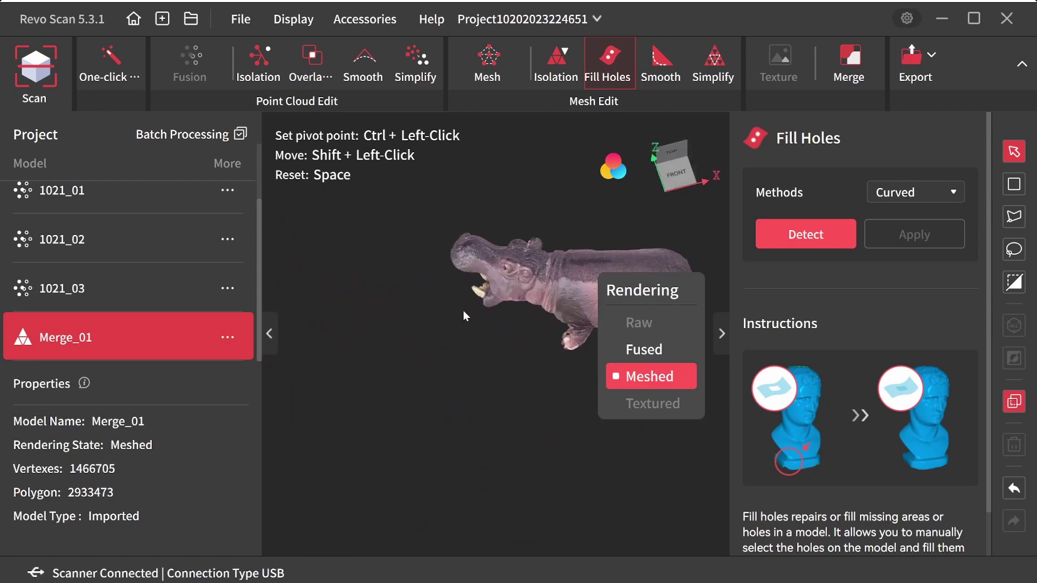
scroll(508, 276, "up", 8)
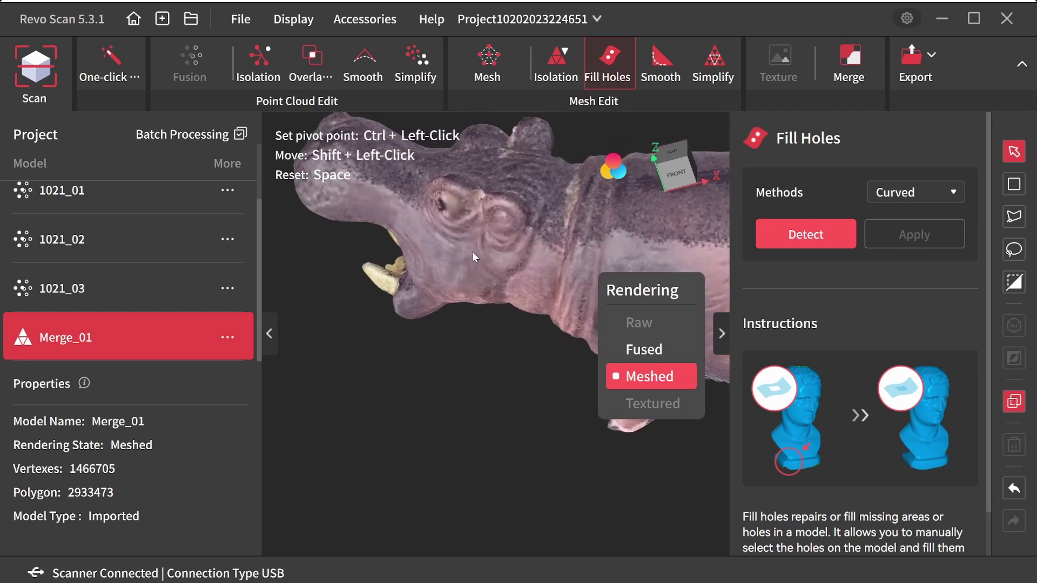
scroll(426, 348, "up", 6)
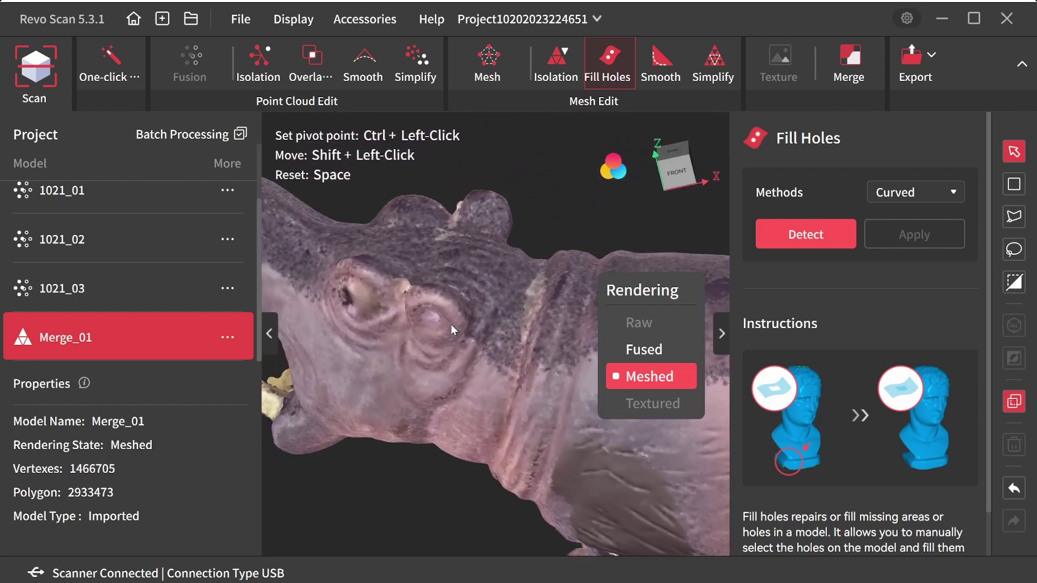
left_click_drag(452, 325, 520, 306)
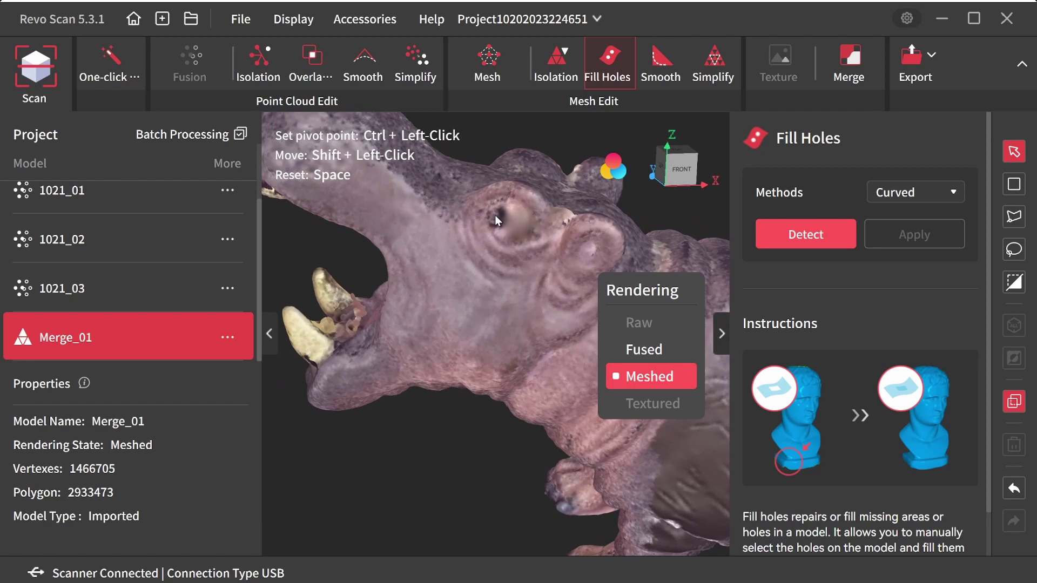
left_click_drag(520, 212, 356, 307)
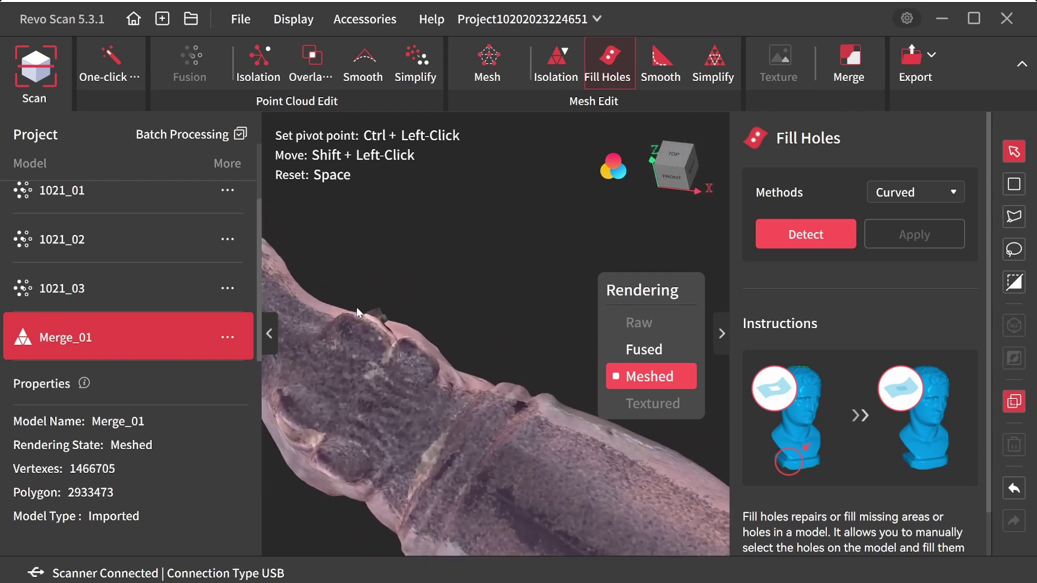
scroll(356, 311, "up", 5)
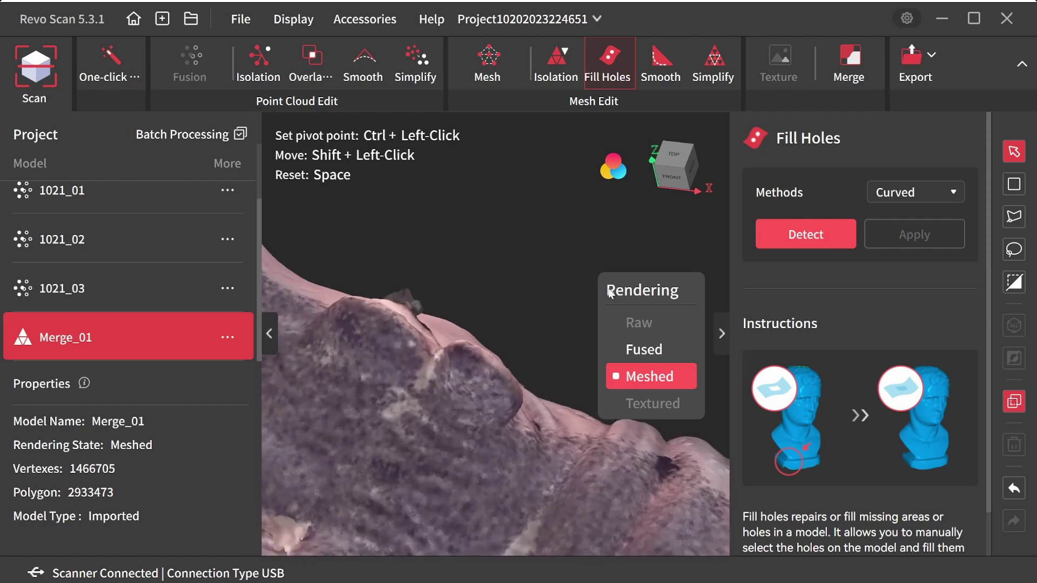
Step: Cut the outlined protruding flaw from the hippo mesh and start the export
left_click(1015, 218)
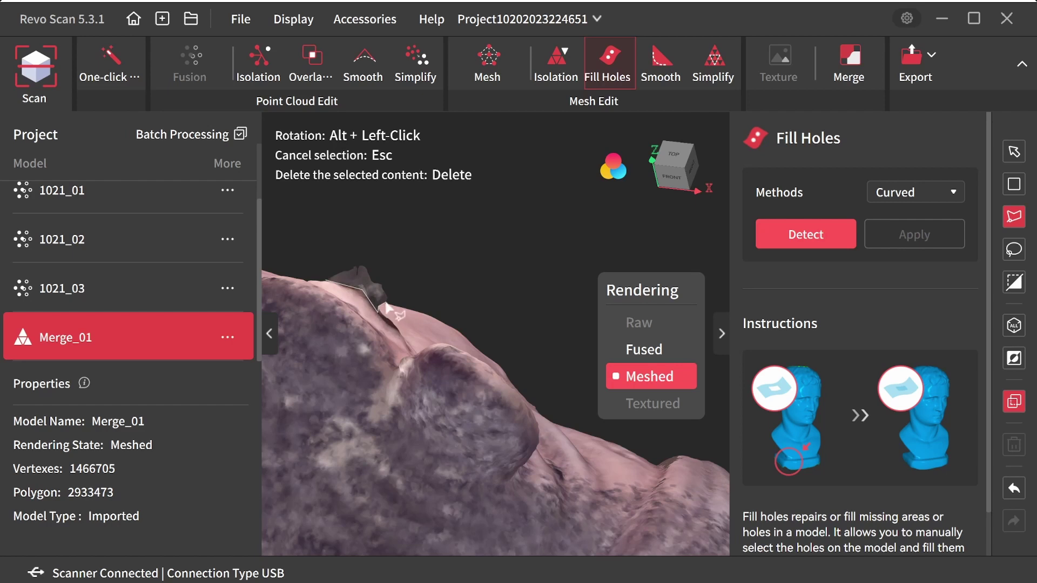
key("Delete")
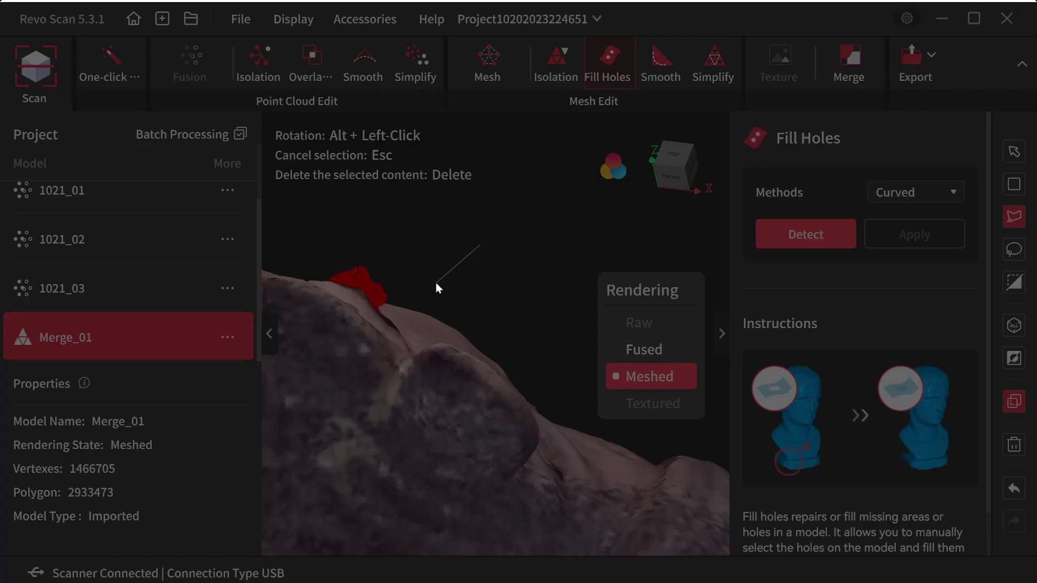
left_click_drag(481, 328, 423, 200)
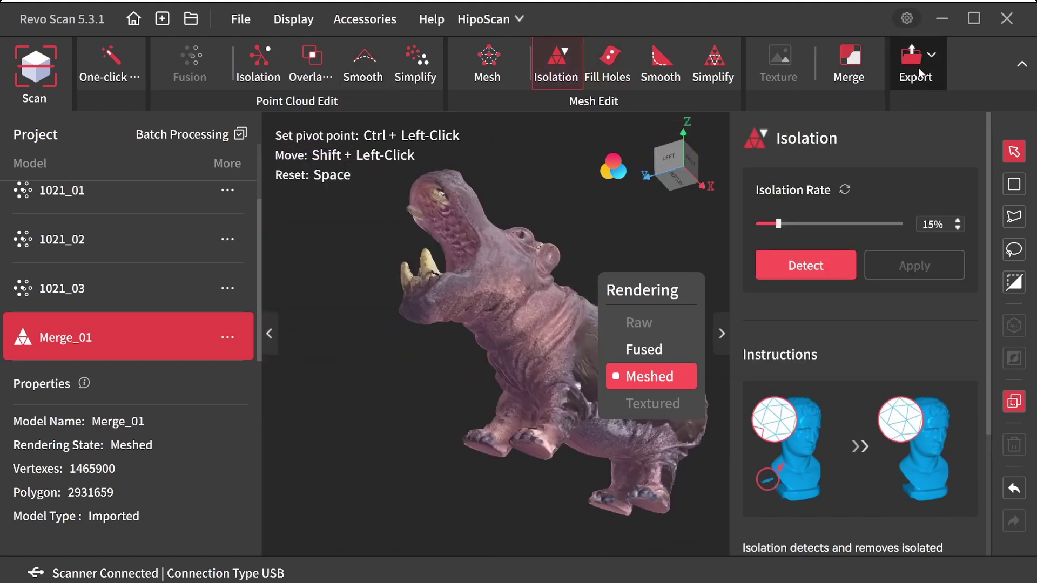
left_click(933, 63)
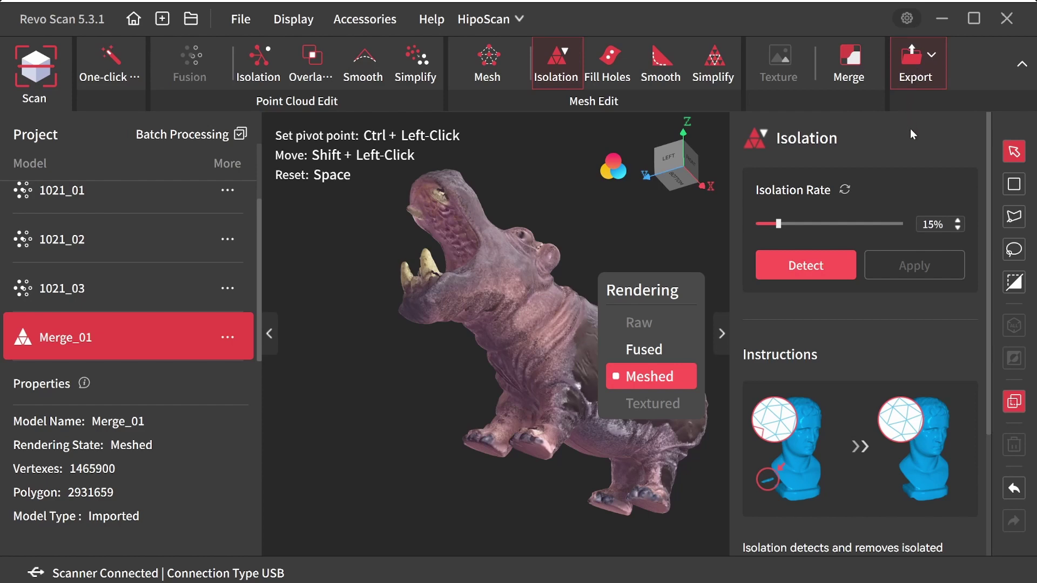